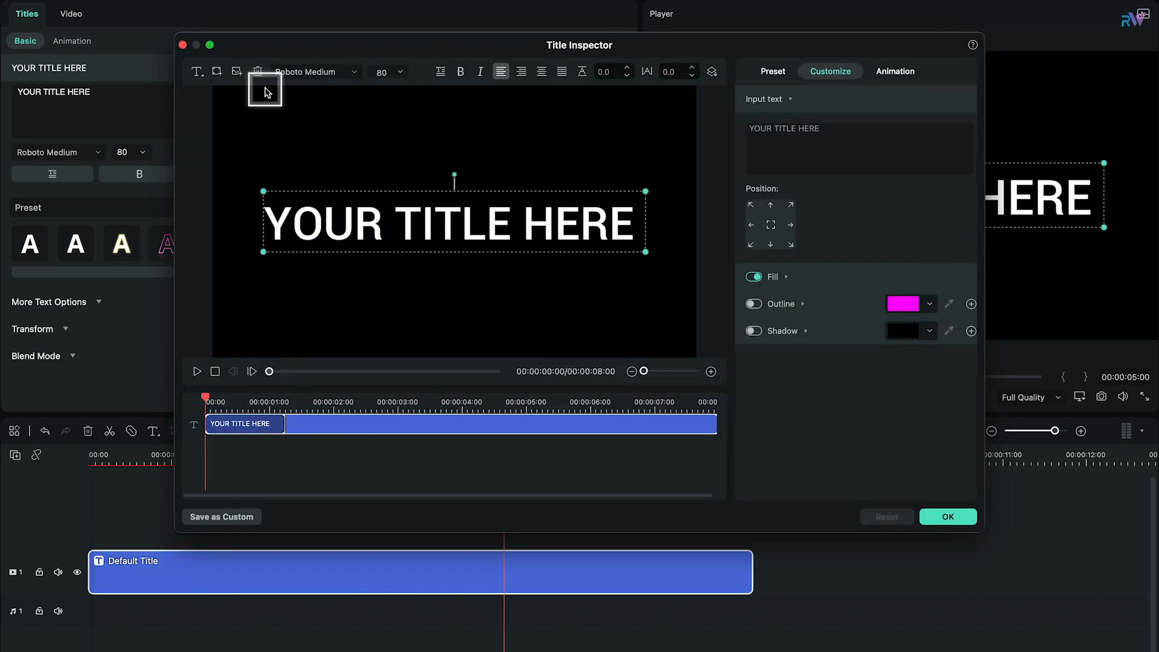
Step: Replace the default title text with a rectangle shape and turn off its text fill
left_click(259, 74)
left_click(219, 71)
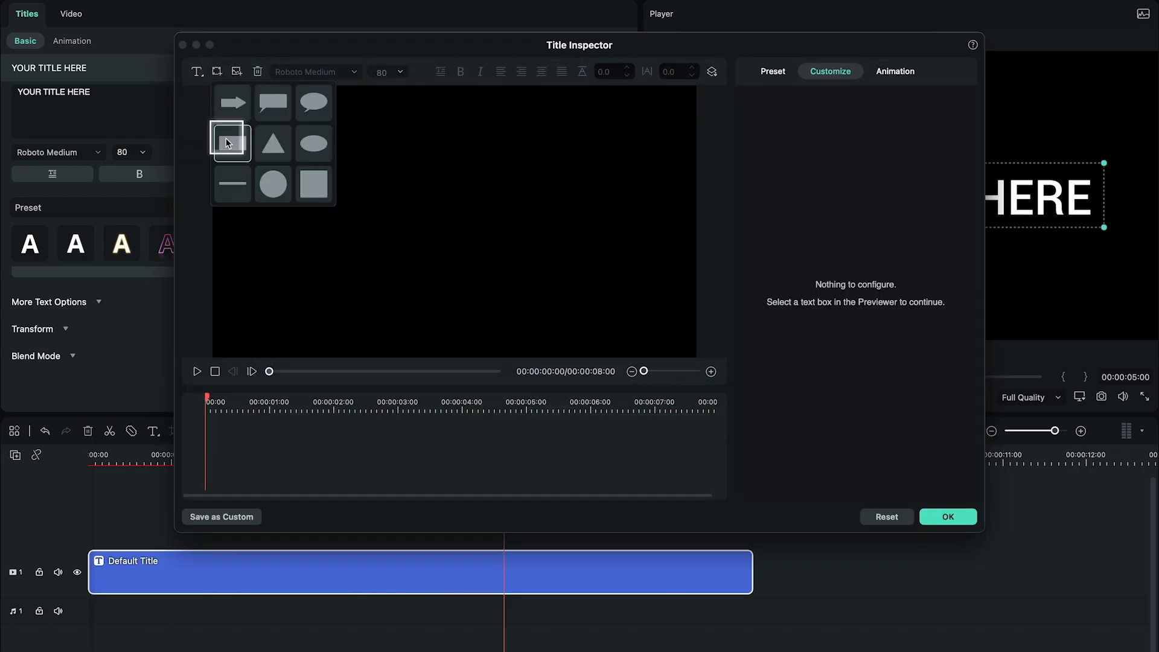
left_click(228, 141)
left_click(756, 278)
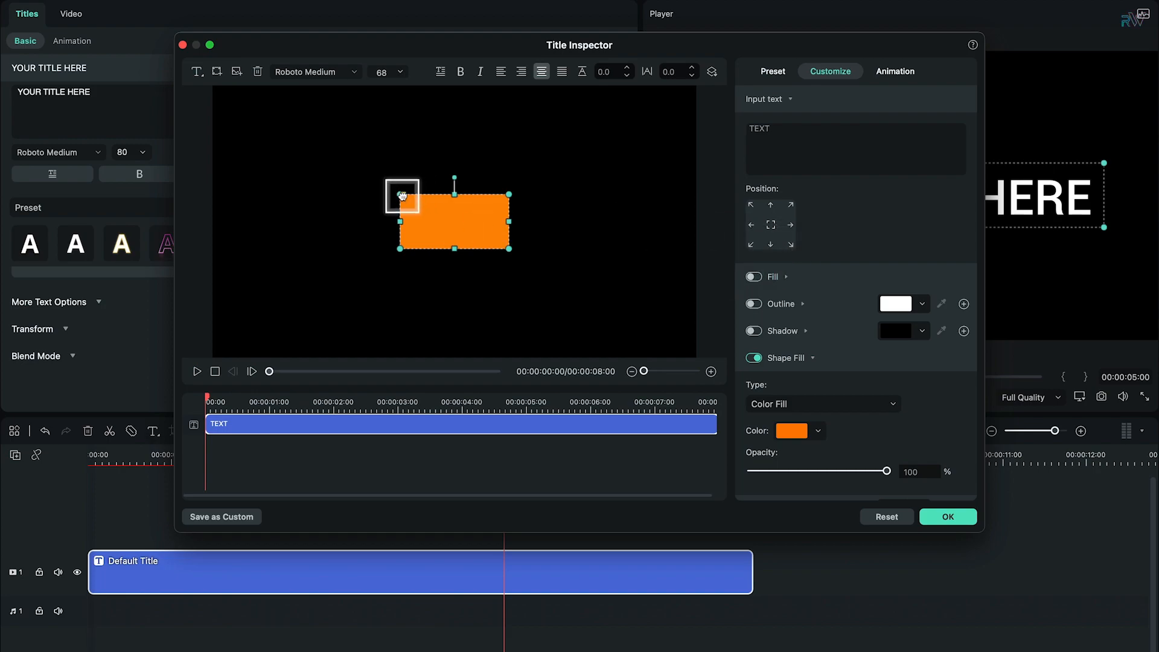
Step: Stretch the orange rectangle until it covers the entire preview frame
left_click_drag(399, 249, 207, 329)
left_click_drag(319, 286, 323, 298)
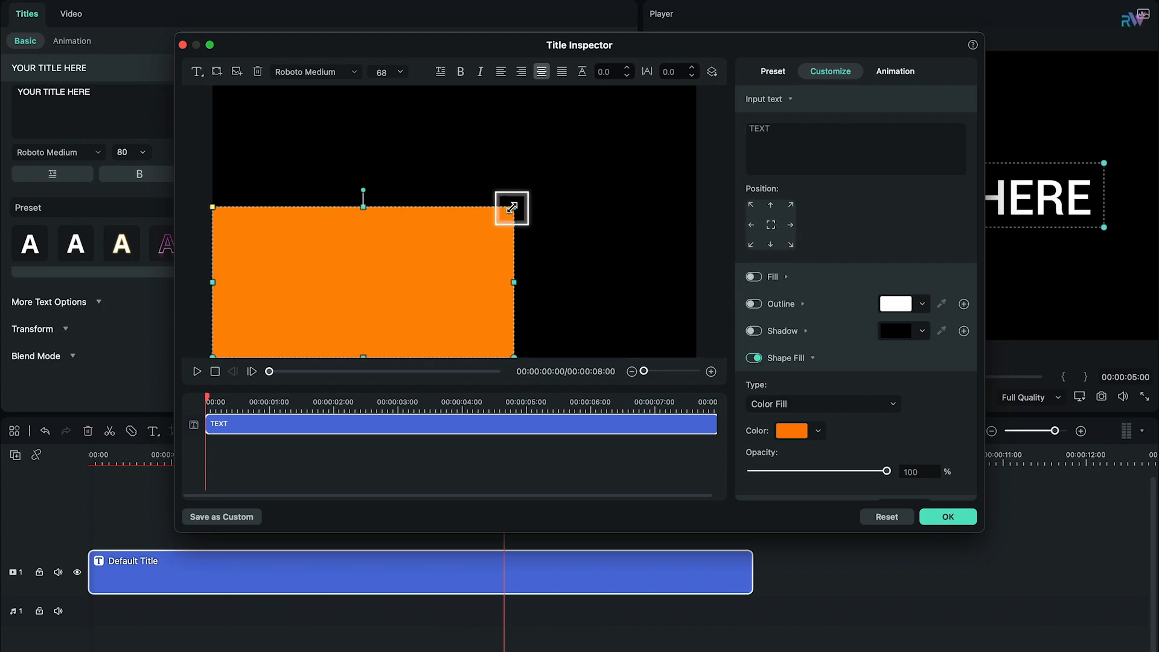
left_click_drag(515, 207, 712, 108)
left_click_drag(608, 192, 601, 182)
left_click_drag(458, 347, 455, 359)
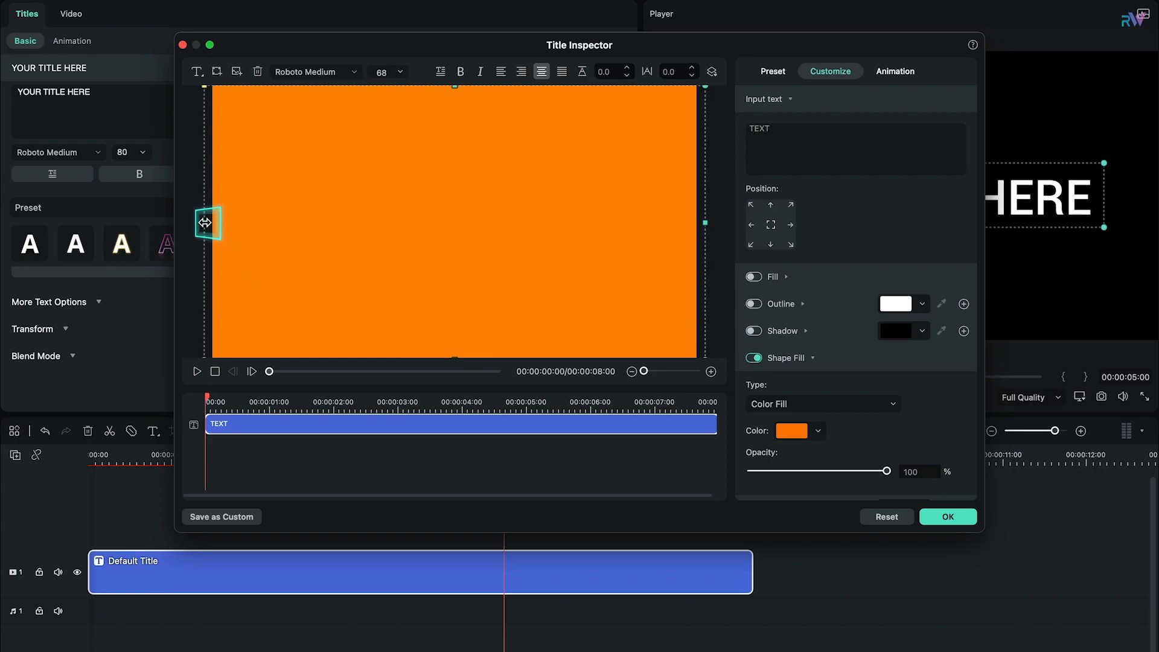
left_click_drag(710, 225, 699, 221)
Step: Turn off the rectangle's shape border and set its shape fill type to Gradient Fill
scroll(827, 396, "down", 2)
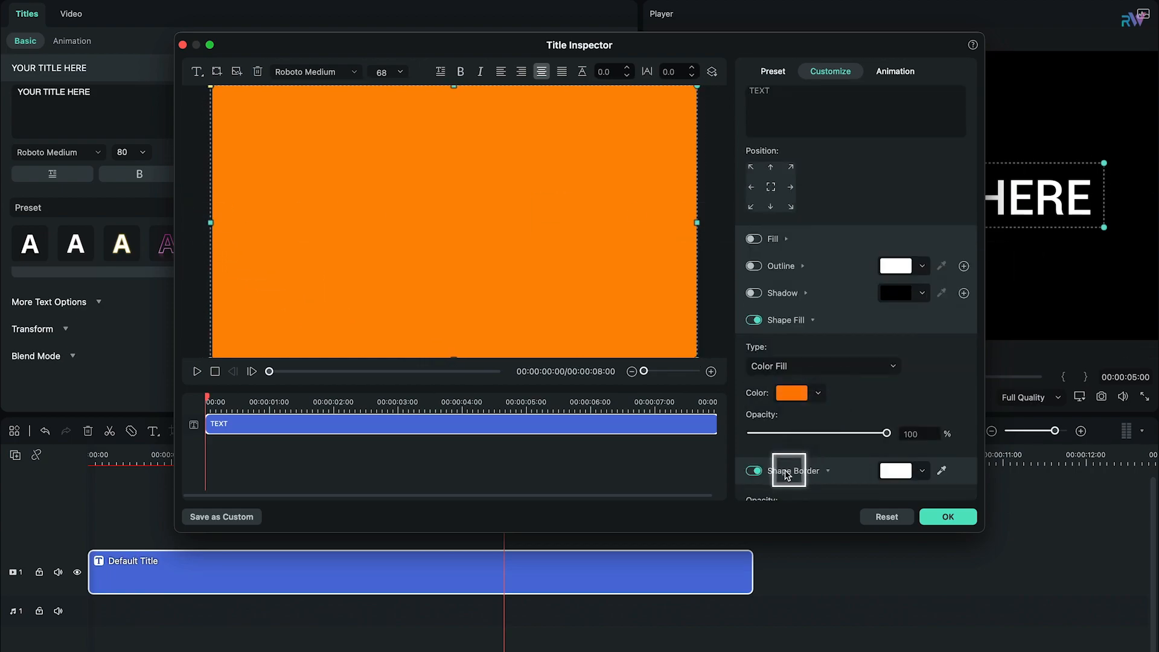
left_click(797, 374)
left_click(792, 383)
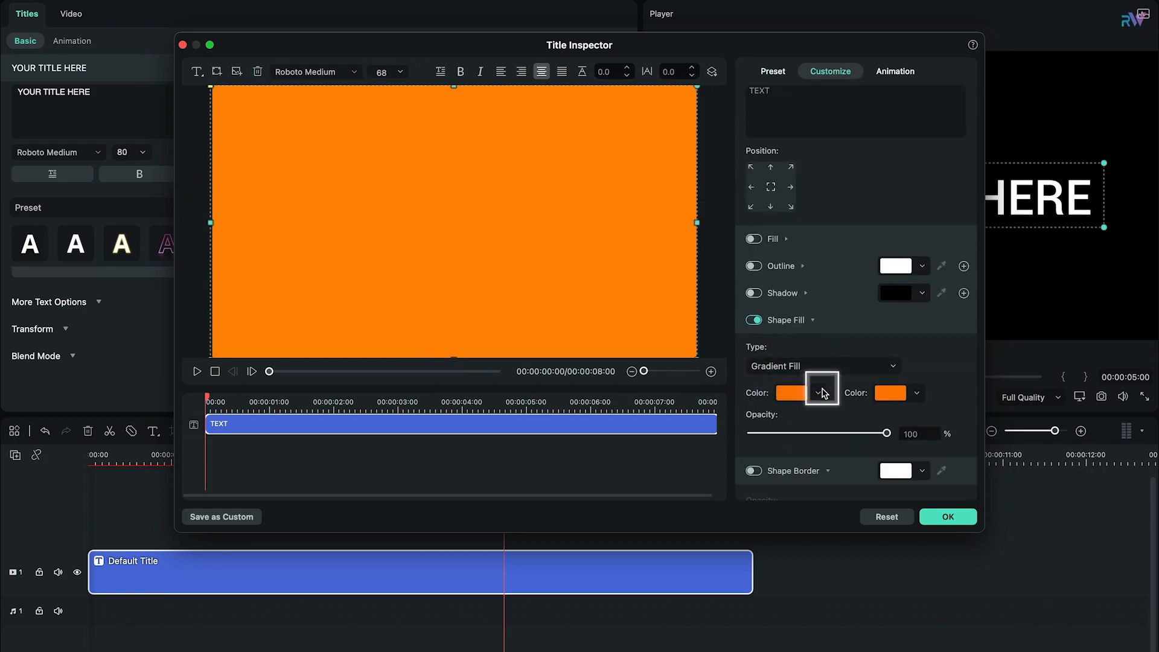
Step: Set the gradient's first color to magenta pink and its second color to a dark purple
left_click(789, 395)
left_click(867, 466)
left_click(866, 482)
left_click(892, 395)
left_click(964, 497)
left_click(930, 551)
left_click_drag(962, 606, 980, 605)
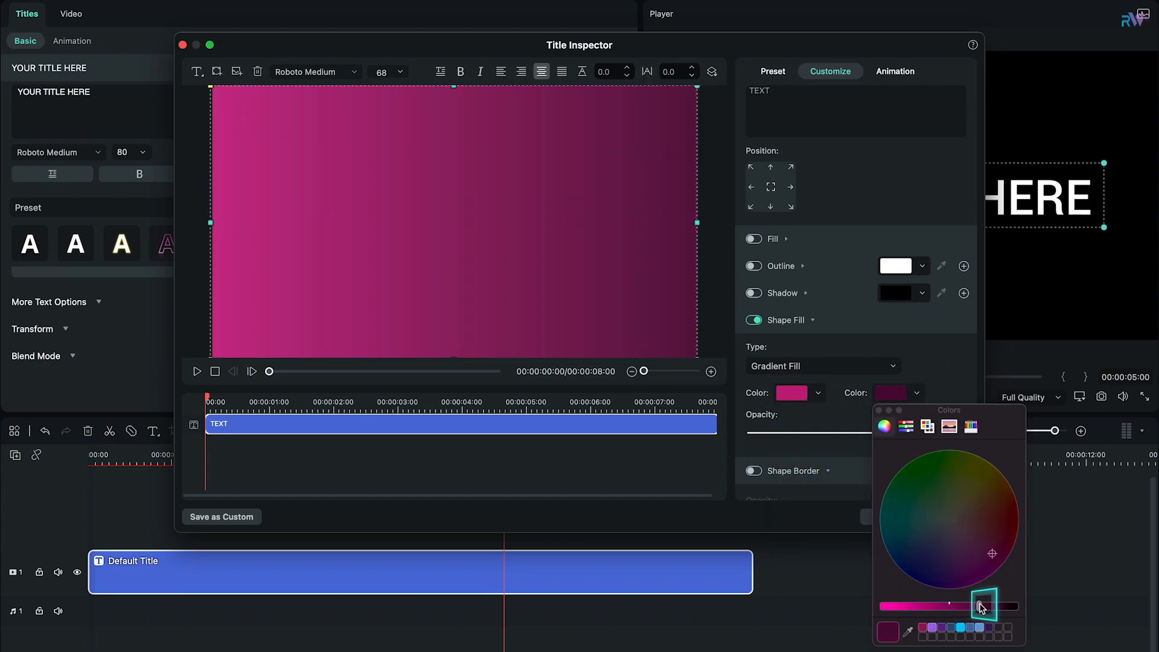
left_click(880, 410)
Step: Brighten the gradient's first pink color slightly and apply the changes to the background title
left_click(791, 395)
left_click(814, 551)
left_click_drag(828, 606, 819, 606)
left_click(780, 410)
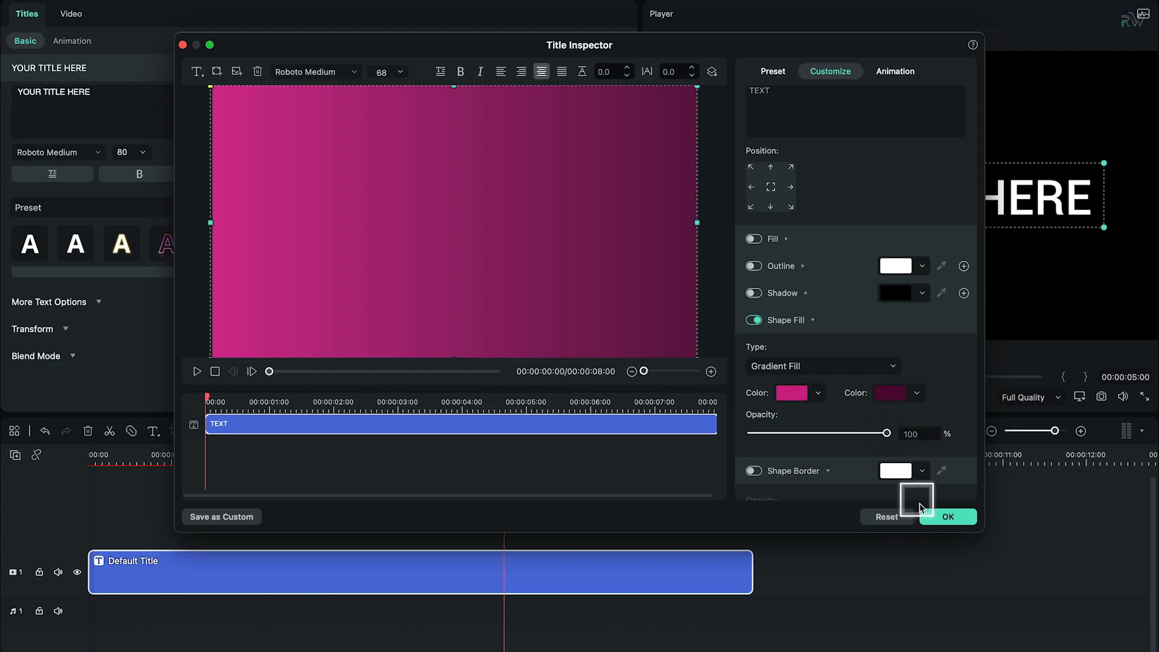
left_click(934, 518)
Step: Add a Default Title above the background clip at the 1-second mark and open its advanced editor
left_click(173, 457)
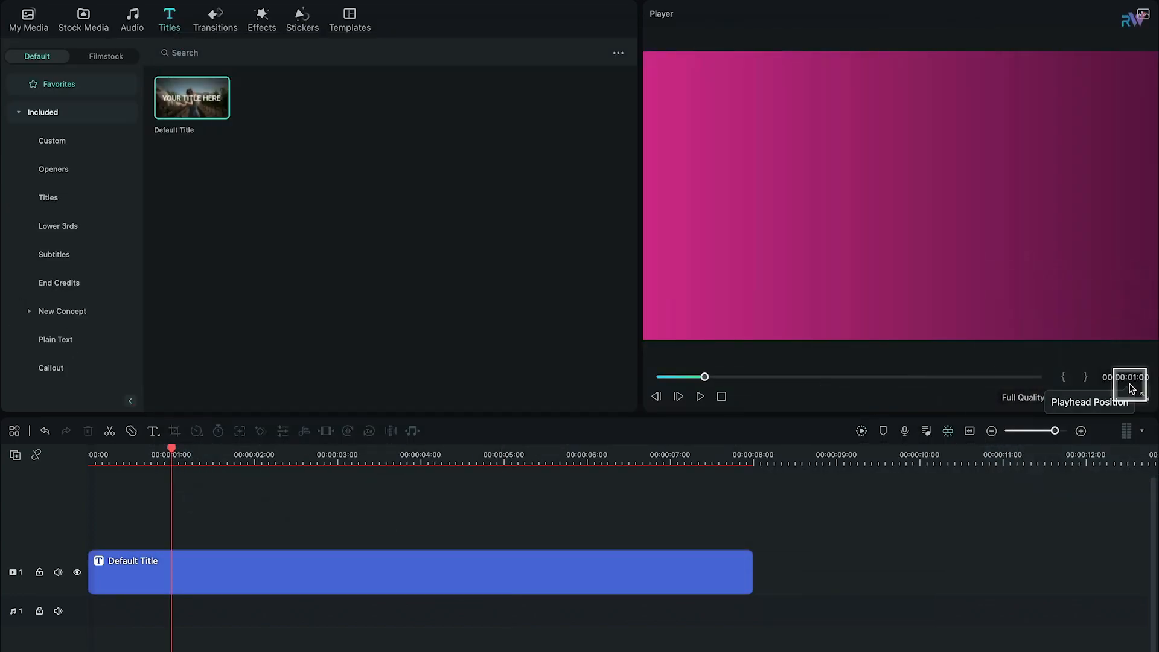
left_click_drag(224, 376, 400, 502)
double_click(548, 535)
left_click(575, 401)
Step: Replace the new title's default text with a circle shape
left_click(257, 72)
left_click(217, 71)
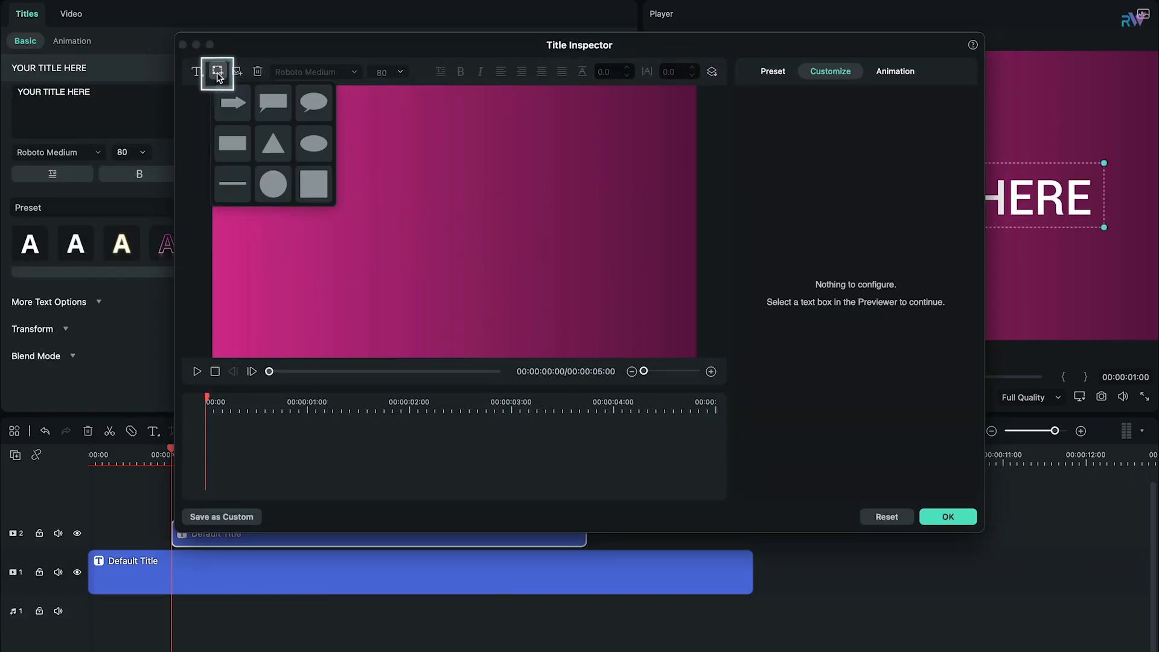
left_click(273, 185)
Step: Make the circle an unfilled ring with border thickness 50, enlarged in the frame's upper-left corner
scroll(767, 296, "down", 5)
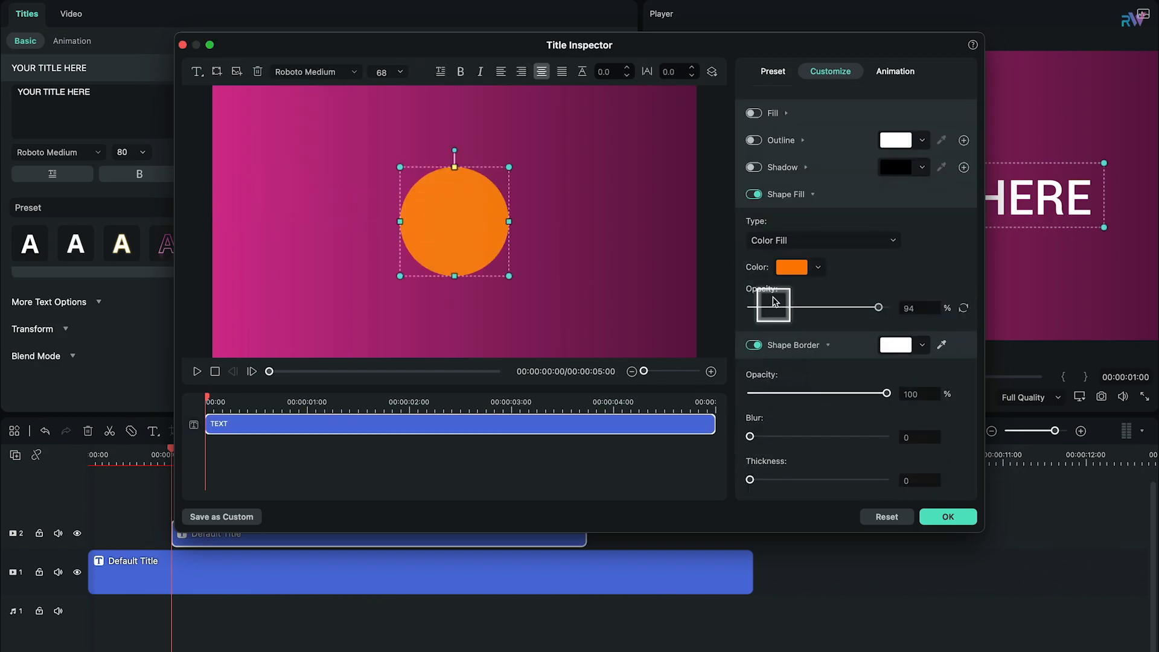
left_click(754, 194)
left_click_drag(750, 480, 887, 480)
left_click_drag(497, 202, 334, 188)
left_click_drag(385, 241, 345, 181)
Step: Set the ring's border color to a slightly darkened magenta and apply the title changes
left_click(922, 344)
left_click(918, 509)
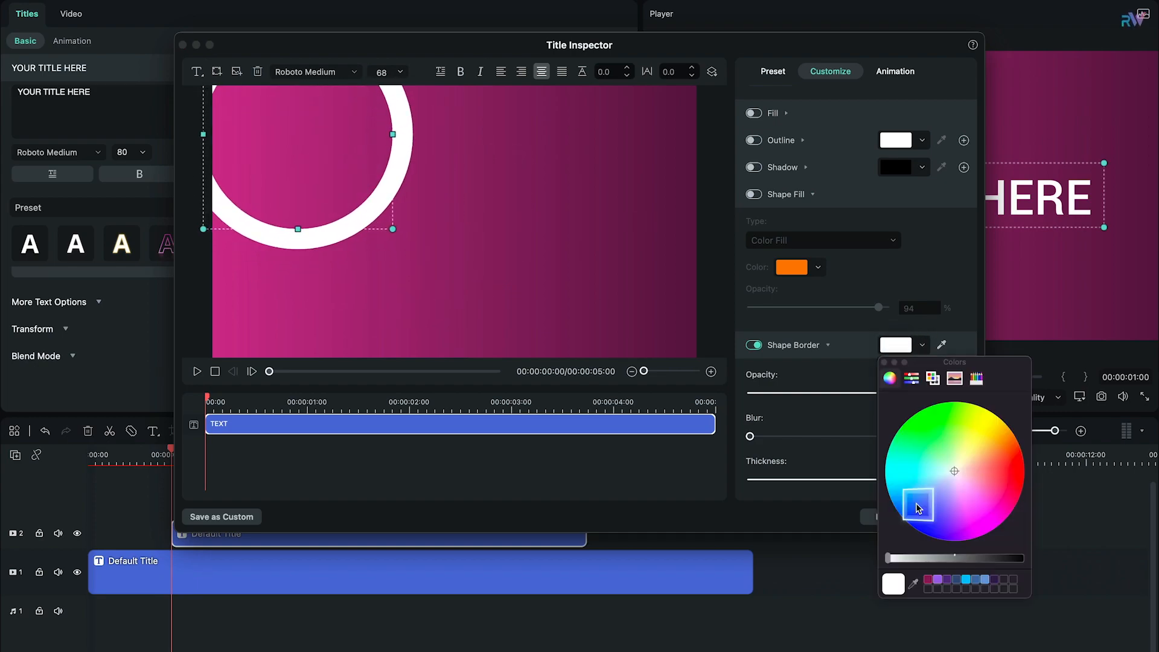
left_click(884, 362)
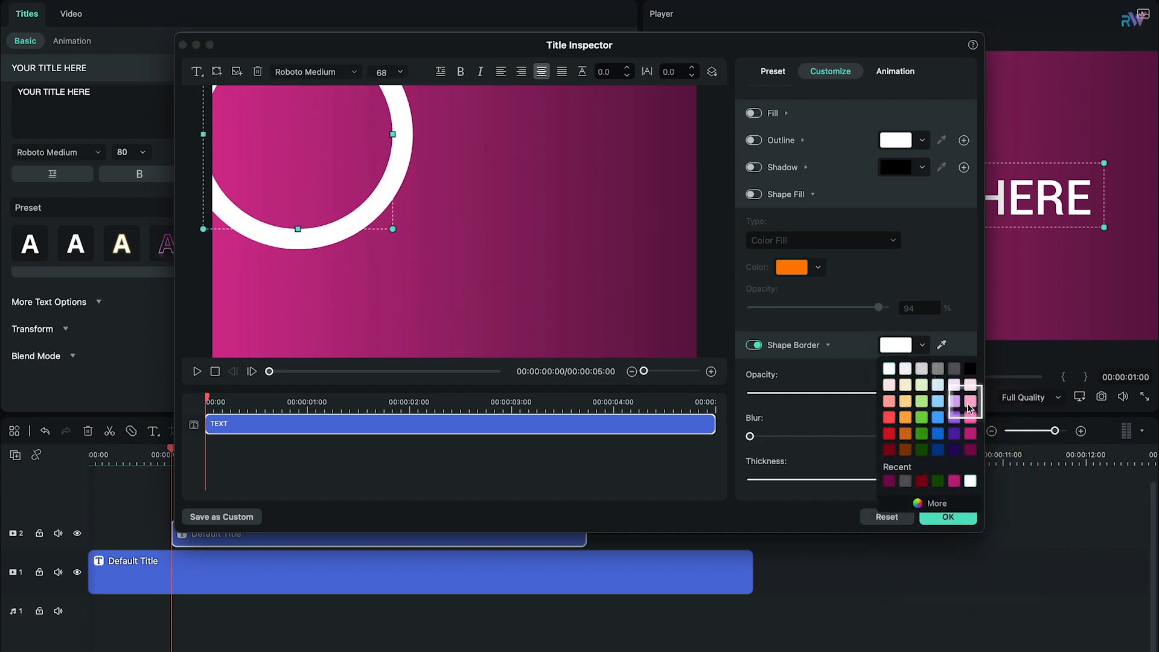
left_click(971, 435)
left_click(942, 505)
left_click_drag(928, 561, 937, 562)
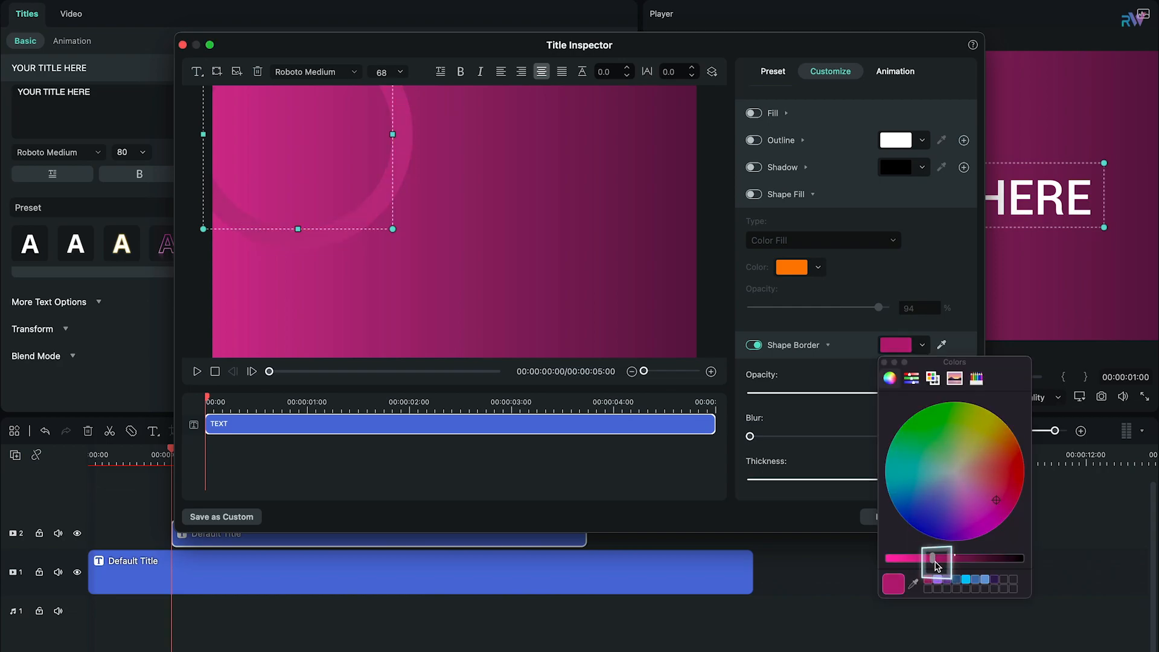
left_click(885, 363)
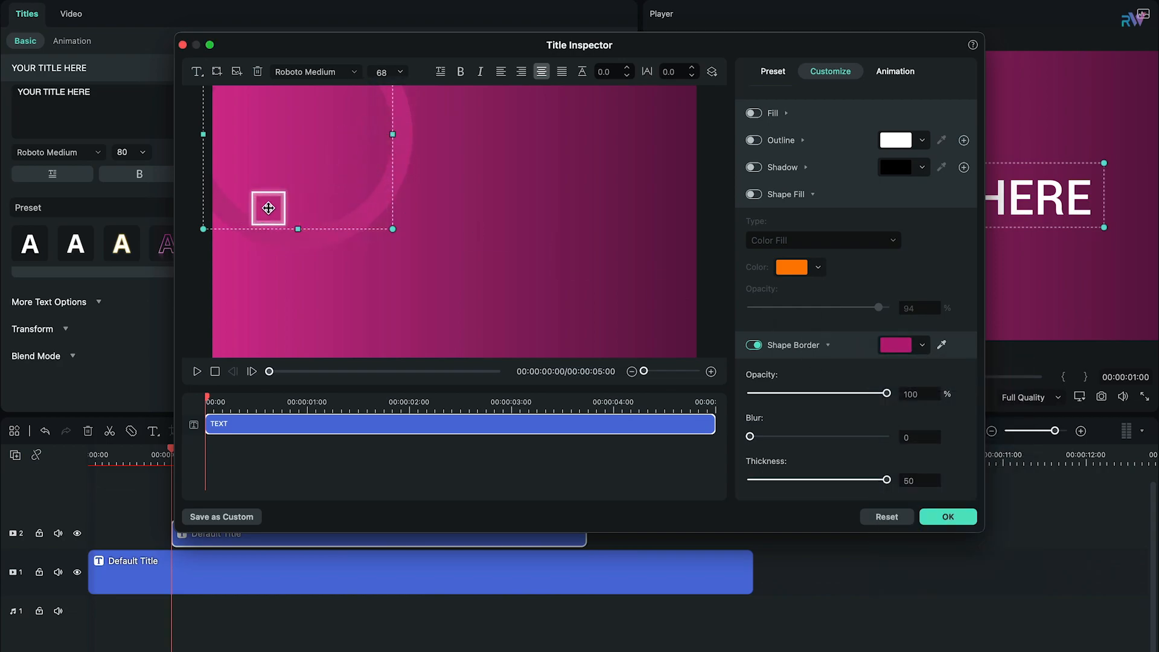
left_click(947, 516)
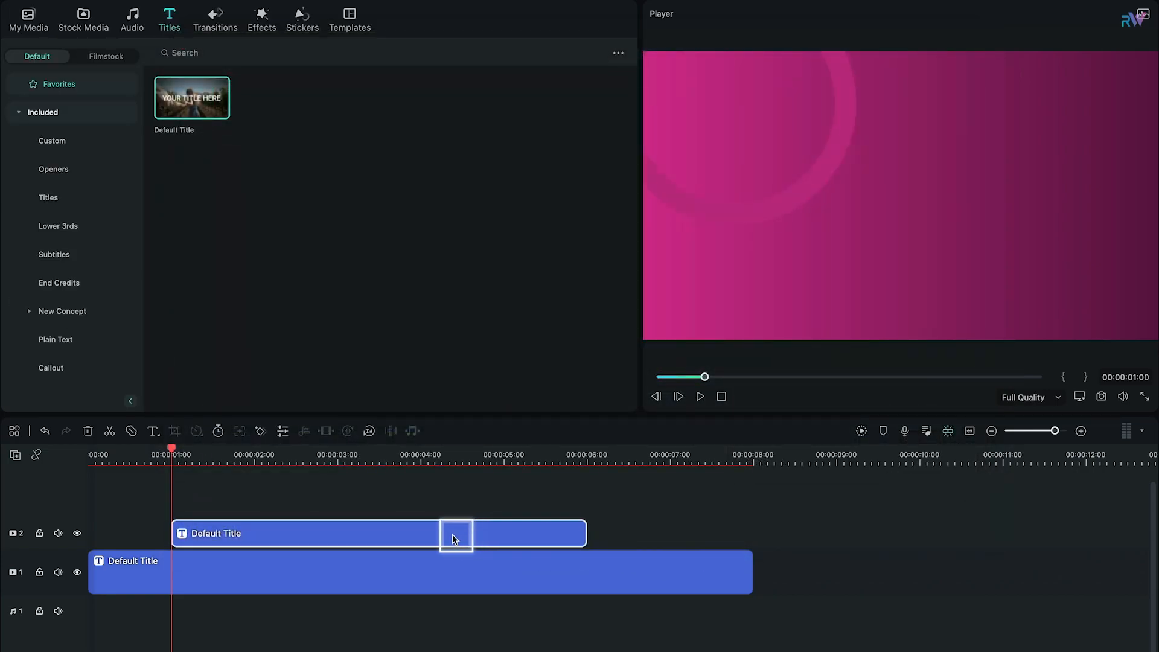
Step: Copy the ring title clip, add extra video tracks, and paste the copy onto video track 3
right_click(233, 532)
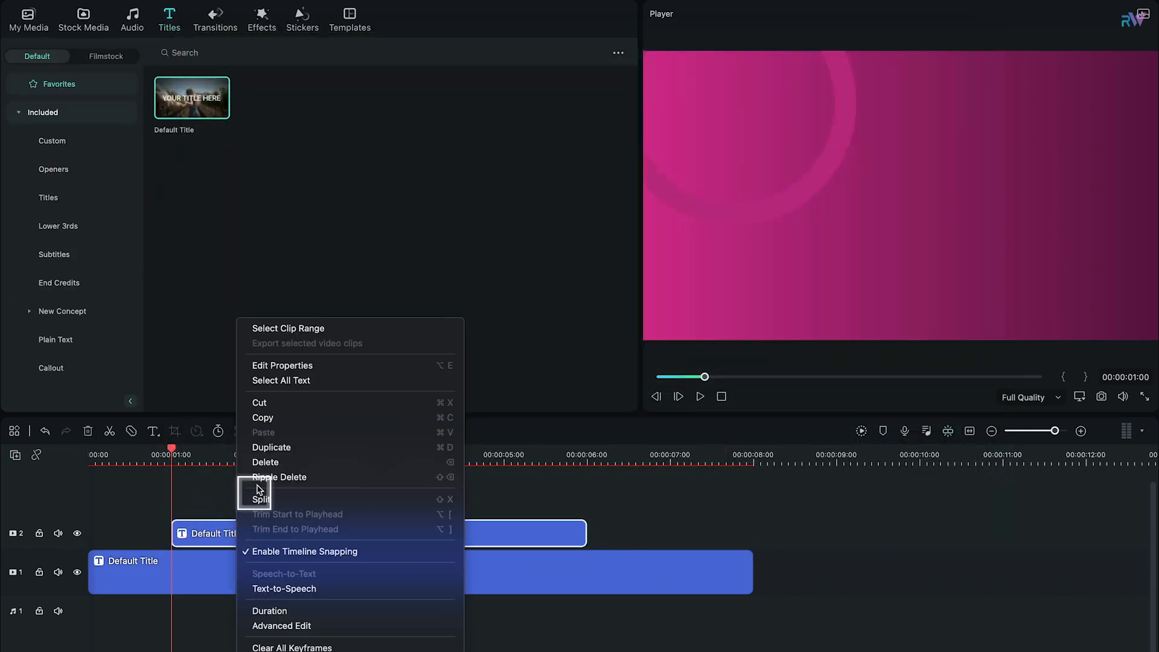
left_click(270, 419)
left_click(15, 455)
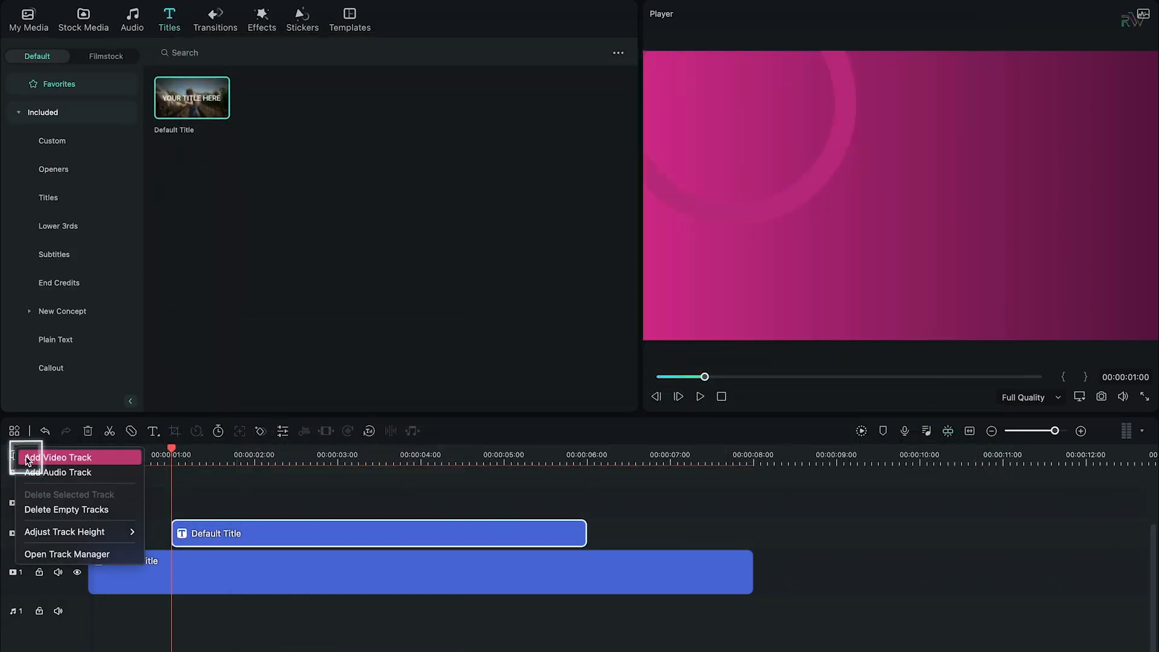
left_click(34, 459)
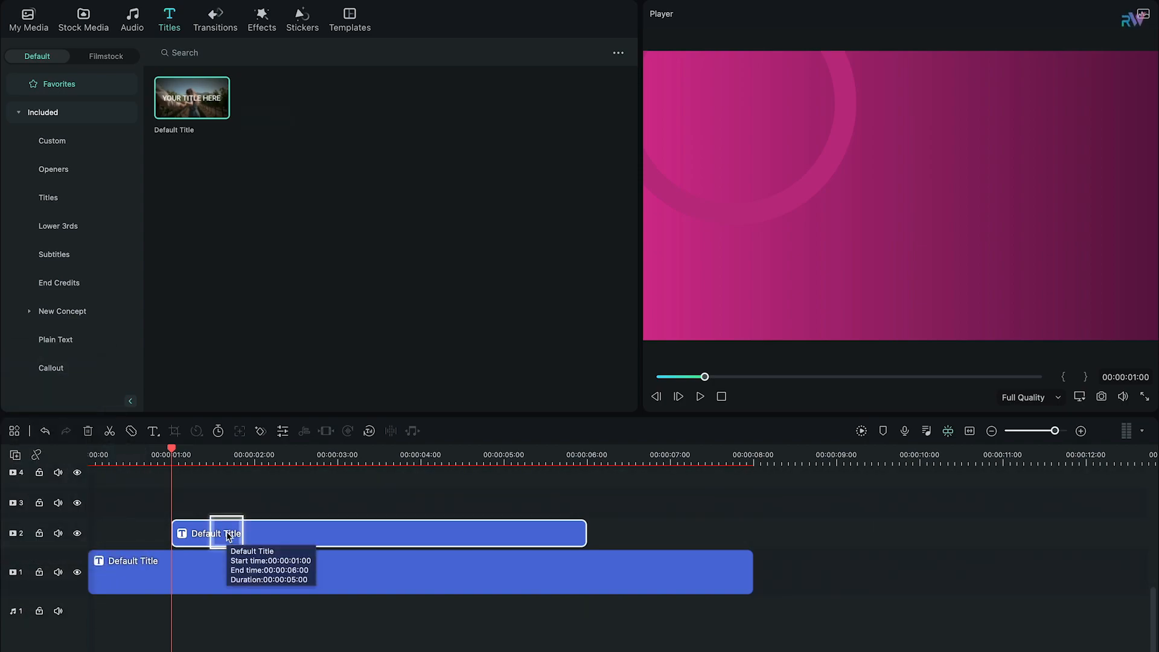
left_click(12, 503)
key("ctrl+v")
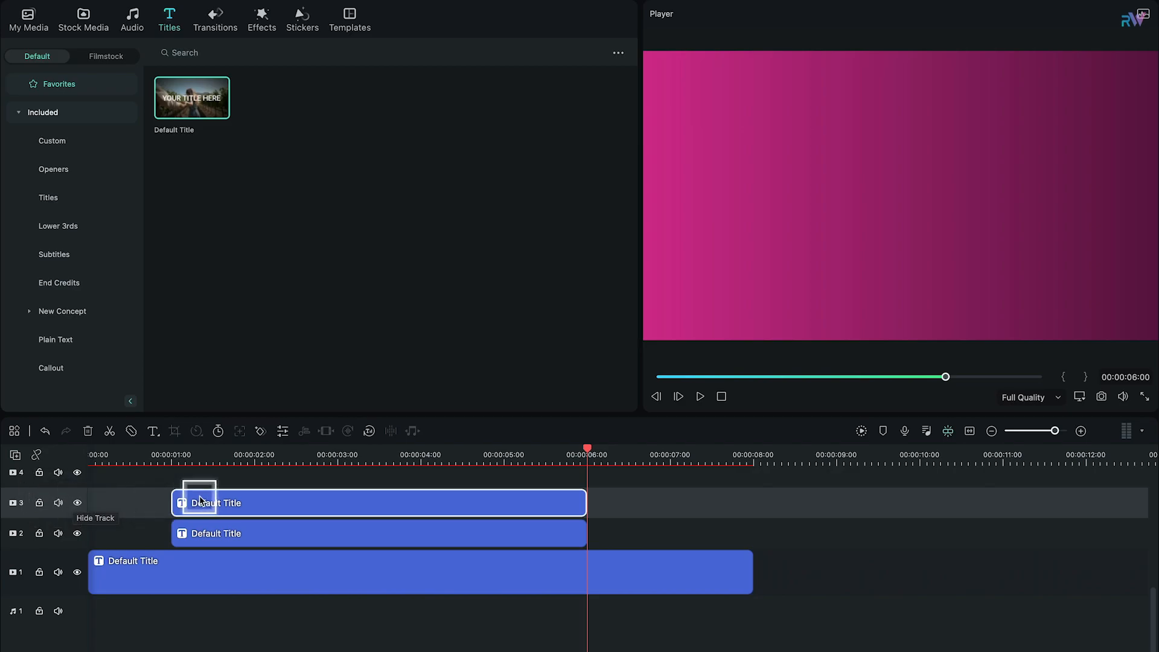
Step: Move the ring on track 3 to the right half of the frame and shrink it
double_click(274, 492)
left_click(565, 396)
left_click_drag(284, 236, 510, 257)
left_click_drag(621, 130, 547, 171)
left_click(951, 518)
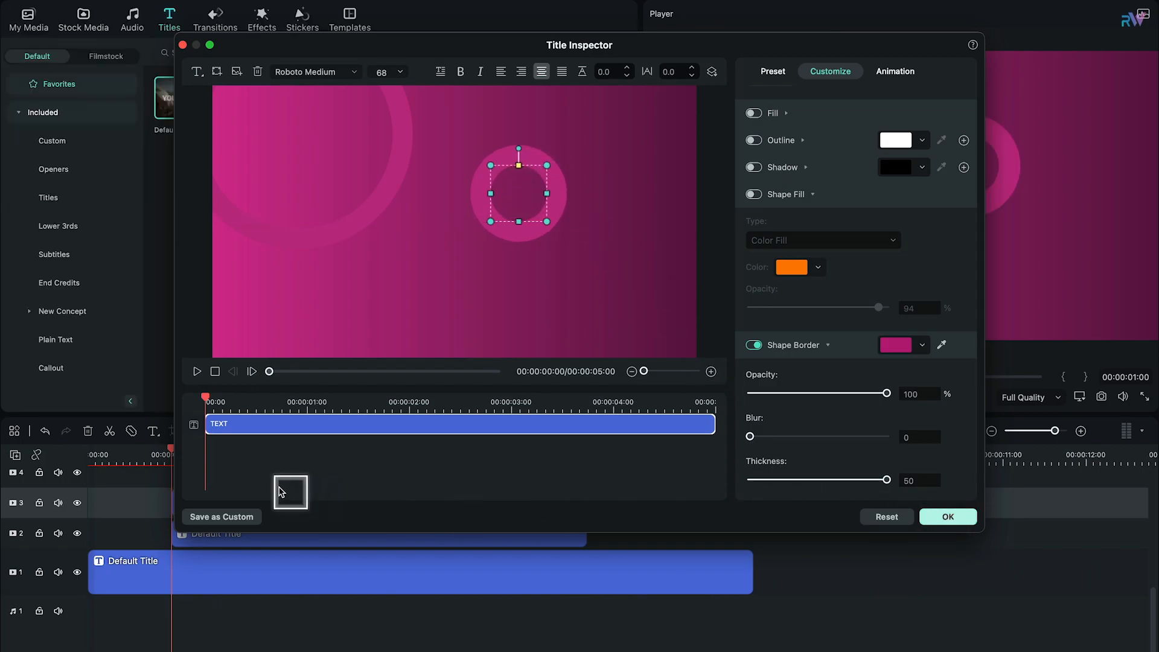
Step: Scale the track 3 ring to 172% and reposition it near the frame's upper right
double_click(240, 511)
left_click(64, 27)
left_click_drag(168, 121, 232, 120)
left_click_drag(968, 174, 983, 143)
left_click_drag(232, 121, 252, 120)
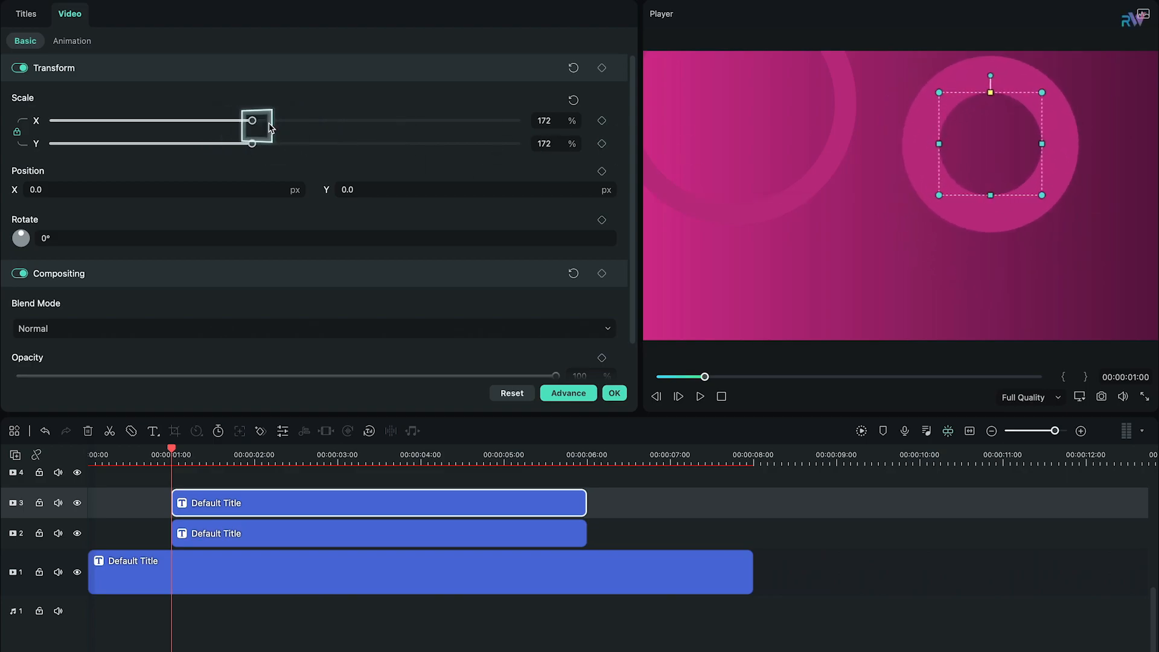
Step: Enlarge the track 3 ring slightly in the advanced editor and set its border thickness to 41
left_click(568, 393)
left_click_drag(882, 480, 843, 480)
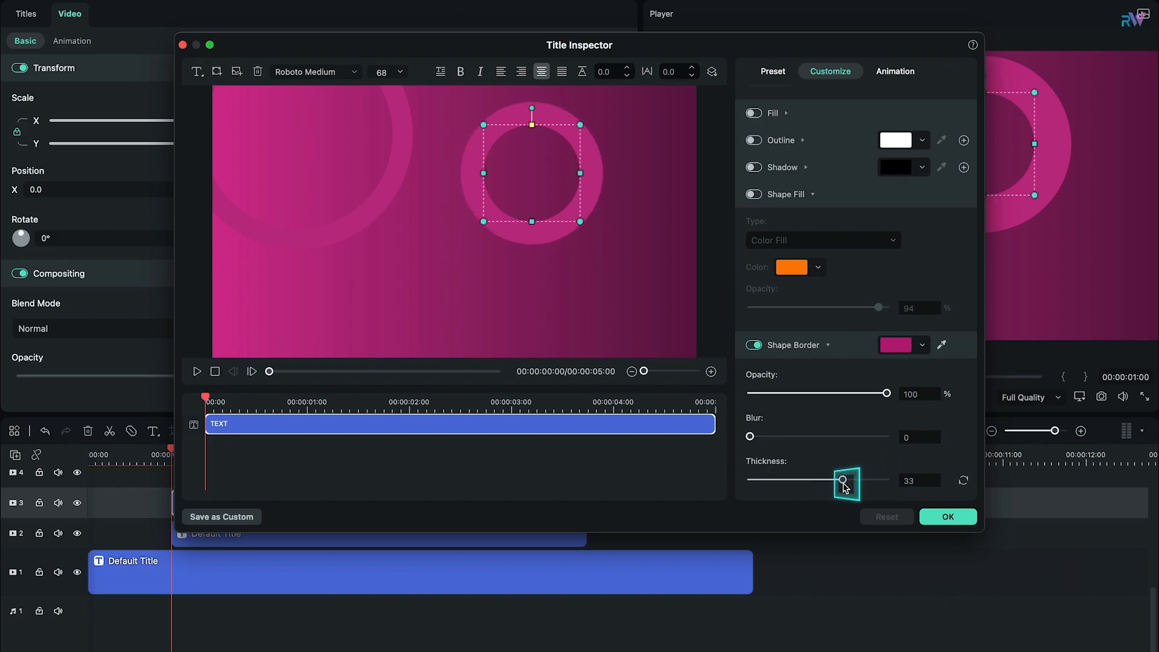
left_click_drag(581, 222, 601, 235)
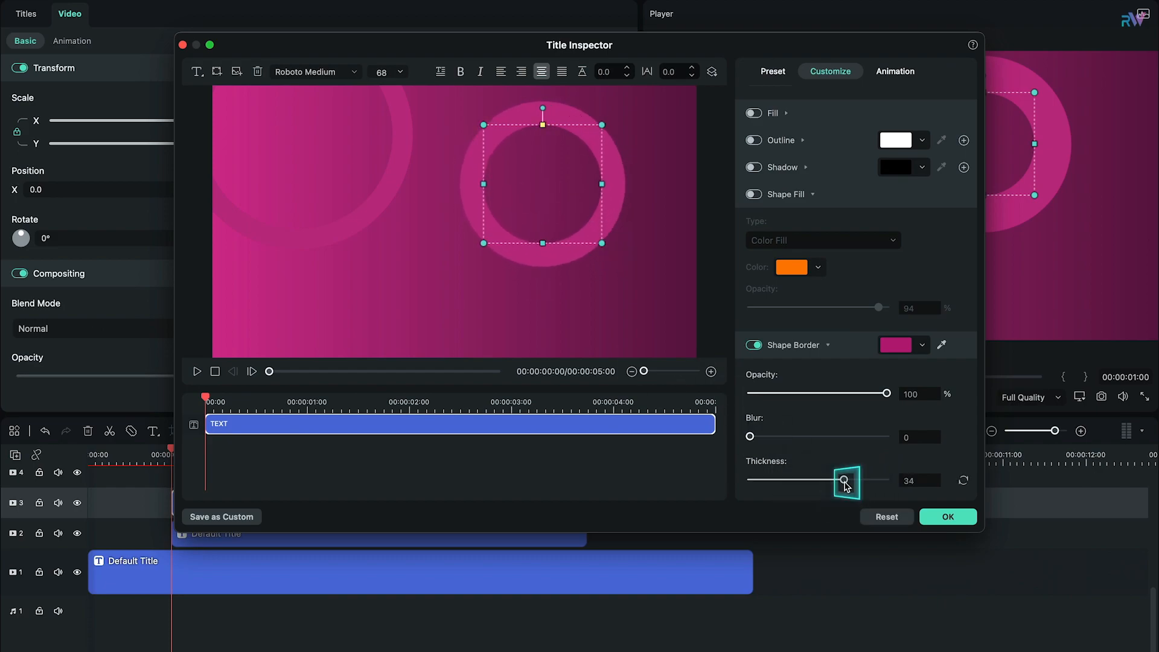
left_click_drag(561, 199, 563, 196)
left_click_drag(848, 480, 862, 481)
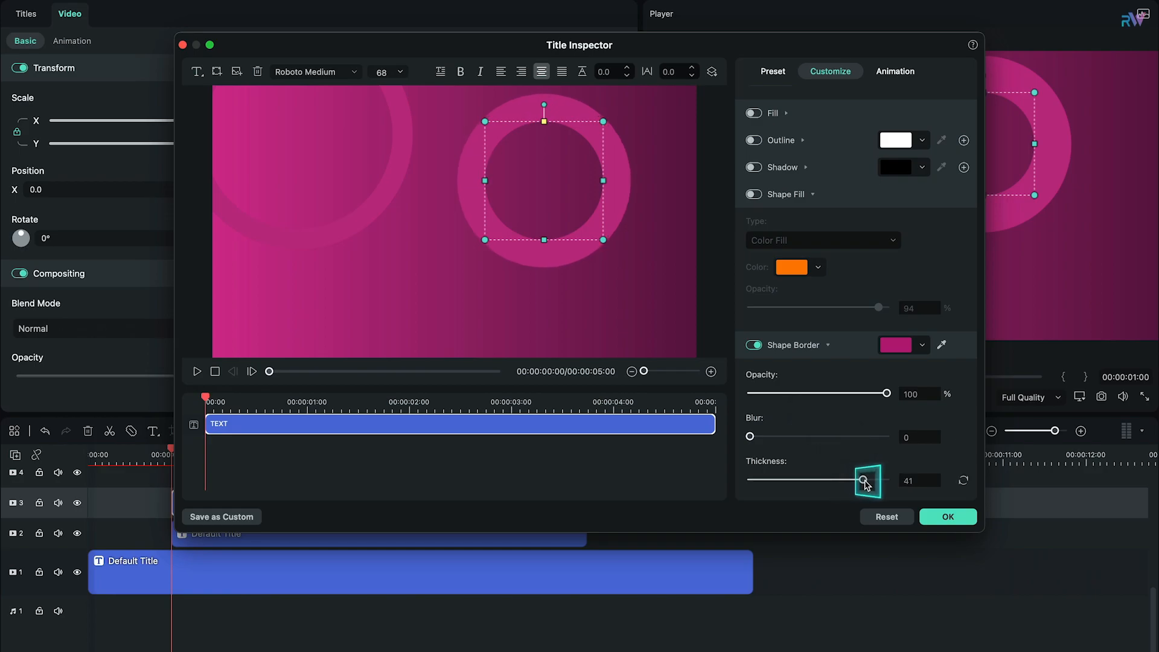
Step: Darken the track 3 ring's magenta border color, nudge the ring, and apply the changes
left_click(896, 346)
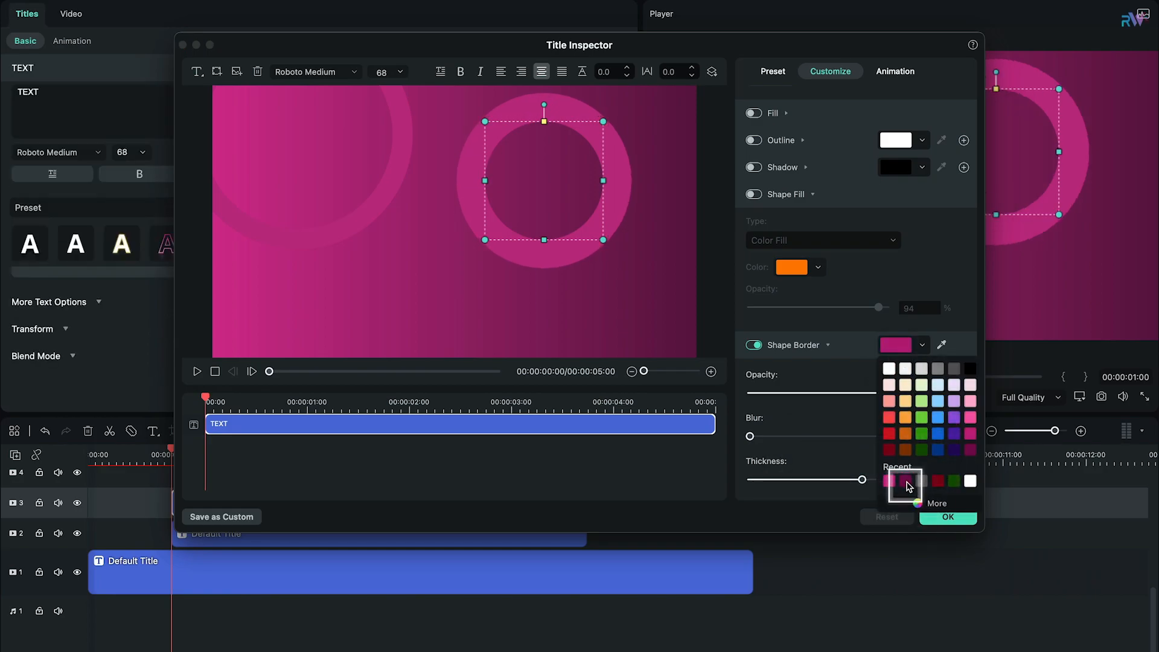
left_click(930, 503)
left_click_drag(923, 557, 953, 562)
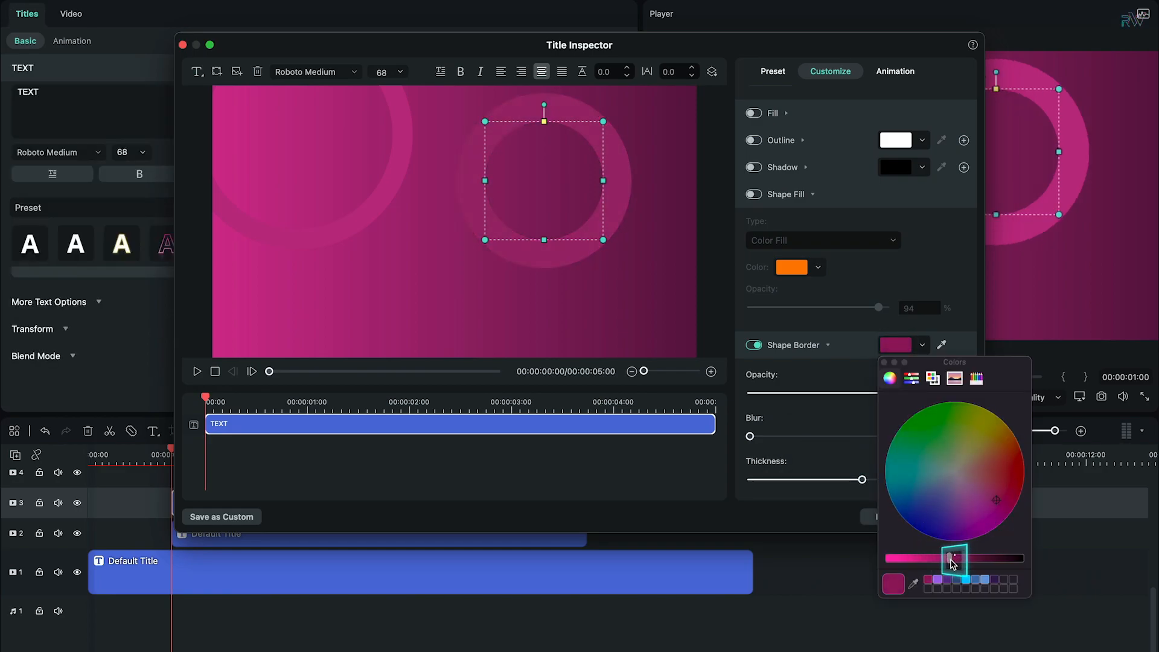
left_click(890, 365)
left_click(419, 134)
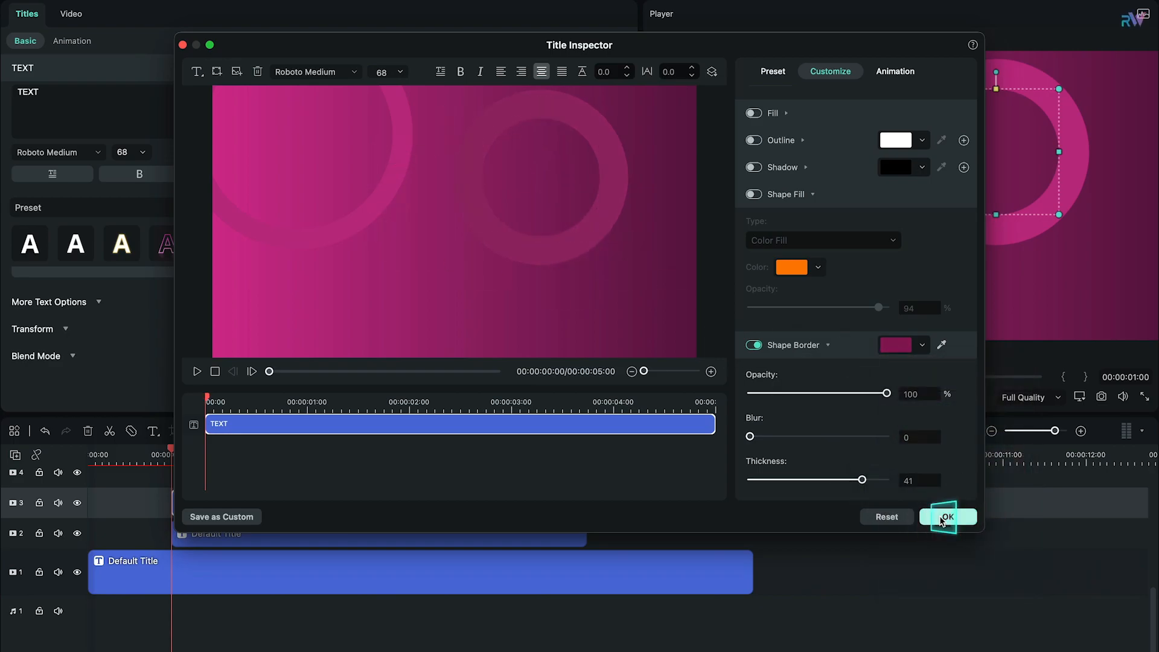
left_click(948, 517)
Step: Paste copies of the ring title clip onto video tracks 4 and 5
scroll(417, 560, "up", 2)
left_click(355, 573)
left_click(11, 537)
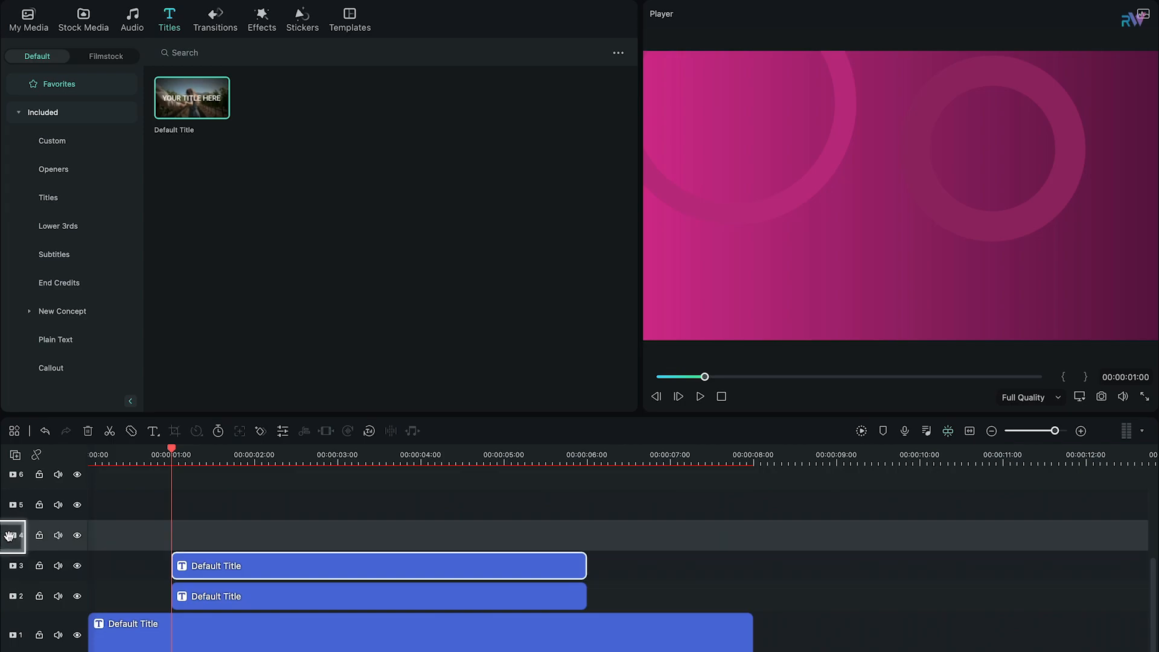
key("super+v")
left_click(12, 504)
key("super+v")
Step: Place the track 5 ring enlarged in the frame's lower-right corner, with a thinner, darker magenta border
left_click(253, 455)
double_click(291, 502)
left_click(571, 394)
left_click_drag(534, 201, 691, 322)
left_click_drag(862, 480, 833, 480)
left_click_drag(675, 294, 643, 250)
left_click(896, 345)
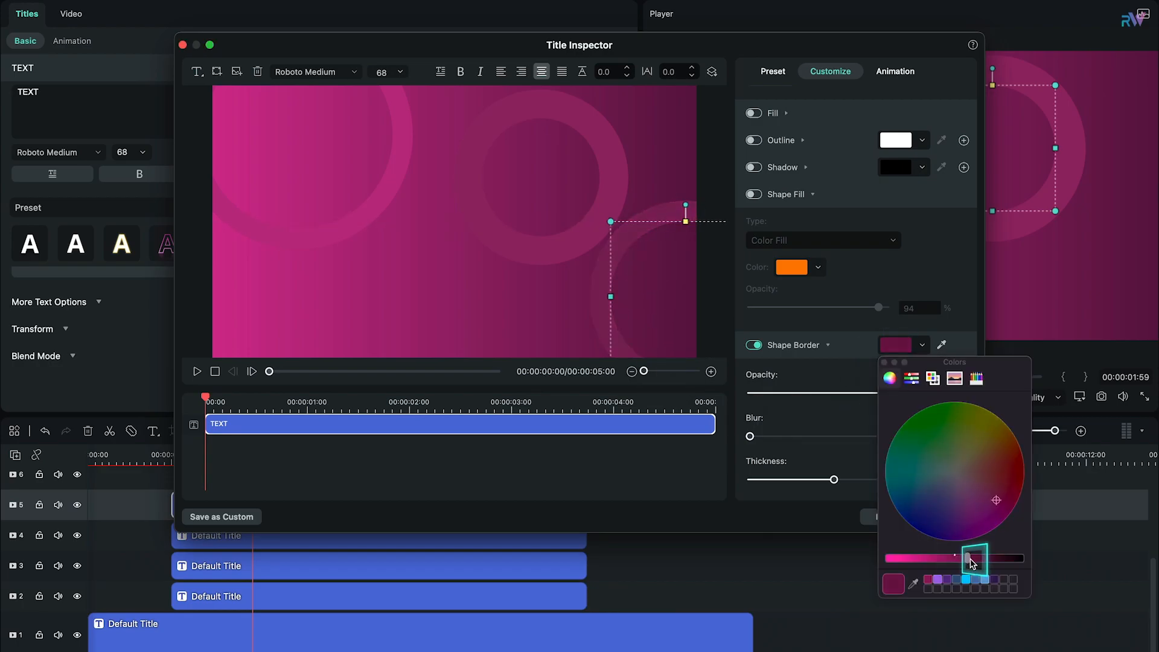
left_click(917, 490)
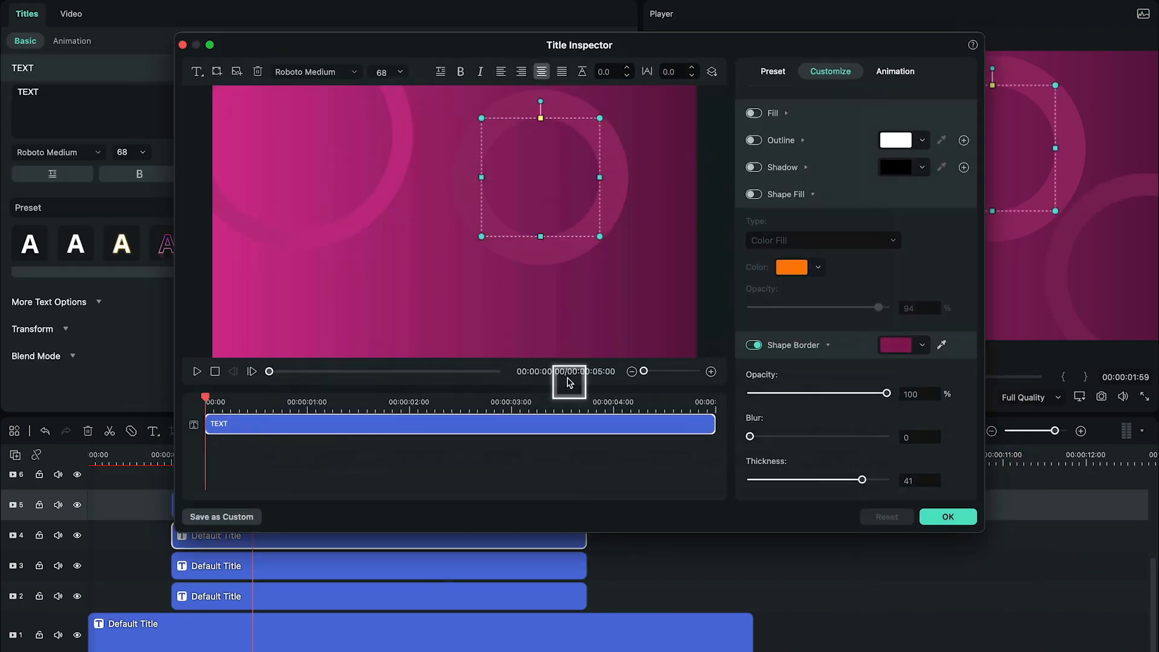
Step: Set the track 4 ring's border thickness to 50 and enlarge it partly past the frame's lower edge
left_click_drag(834, 481, 884, 480)
left_click_drag(443, 284, 498, 230)
left_click_drag(433, 294, 421, 352)
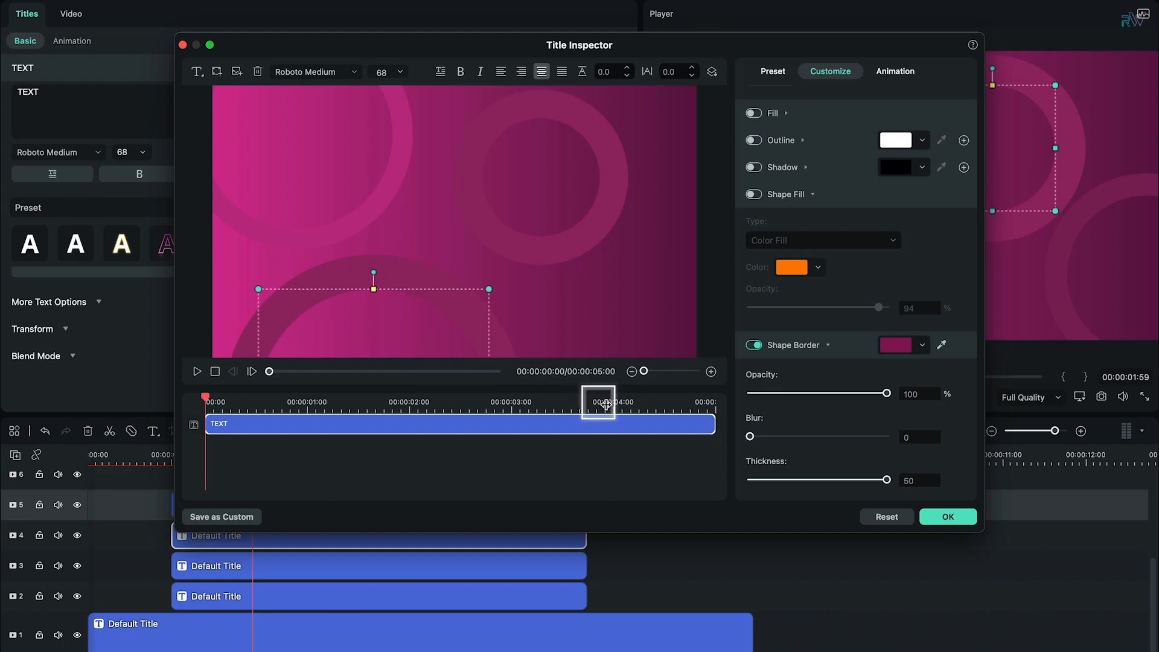
left_click(948, 517)
Step: Shift the track 3 ring slightly up and left in the frame
double_click(405, 563)
left_click_drag(1016, 159, 1006, 144)
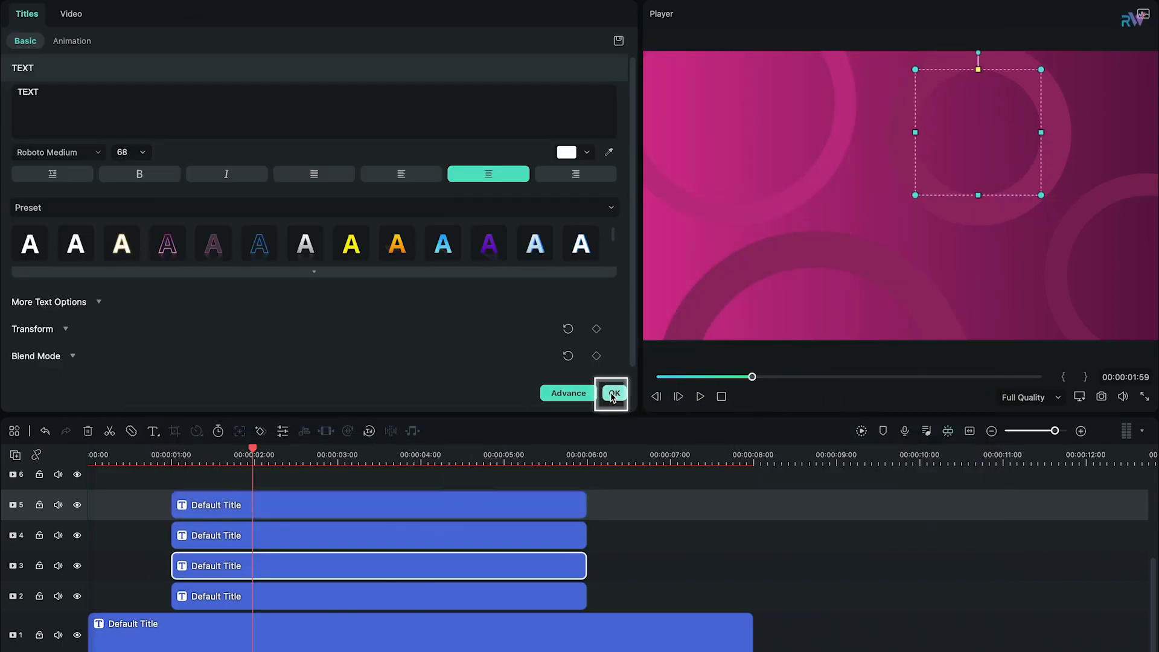
left_click(614, 393)
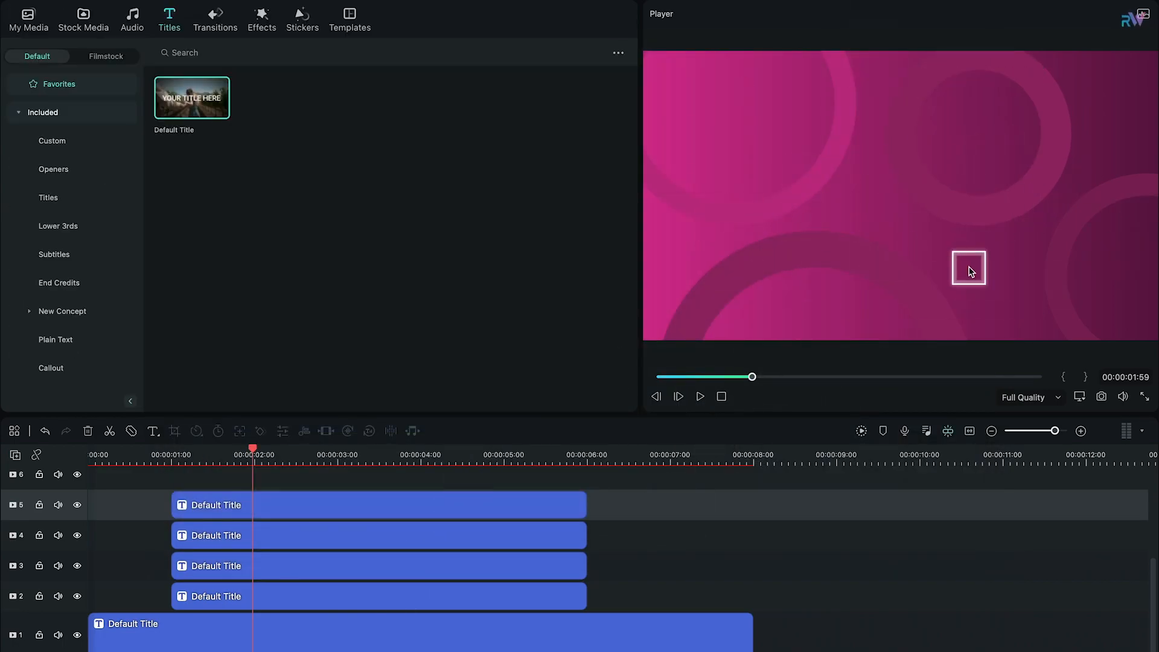
Step: Add transform keyframes to the track 2 ring clip at 1 second, at 3 seconds and at the clip's end
left_click_drag(184, 460, 172, 460)
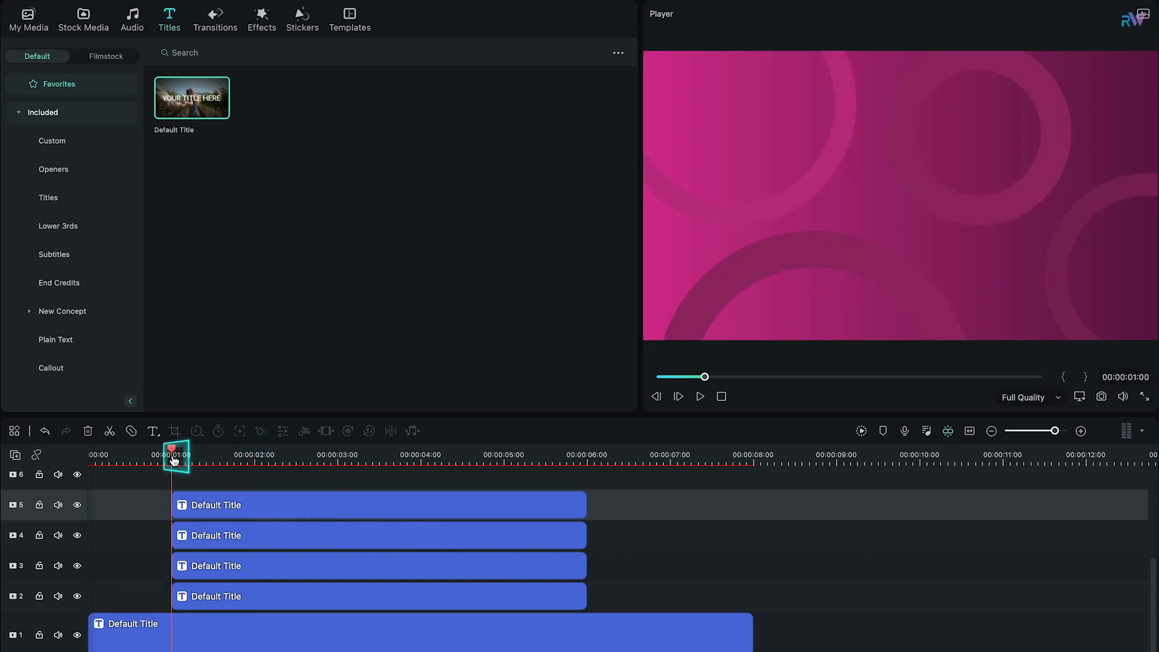
double_click(354, 599)
left_click(71, 14)
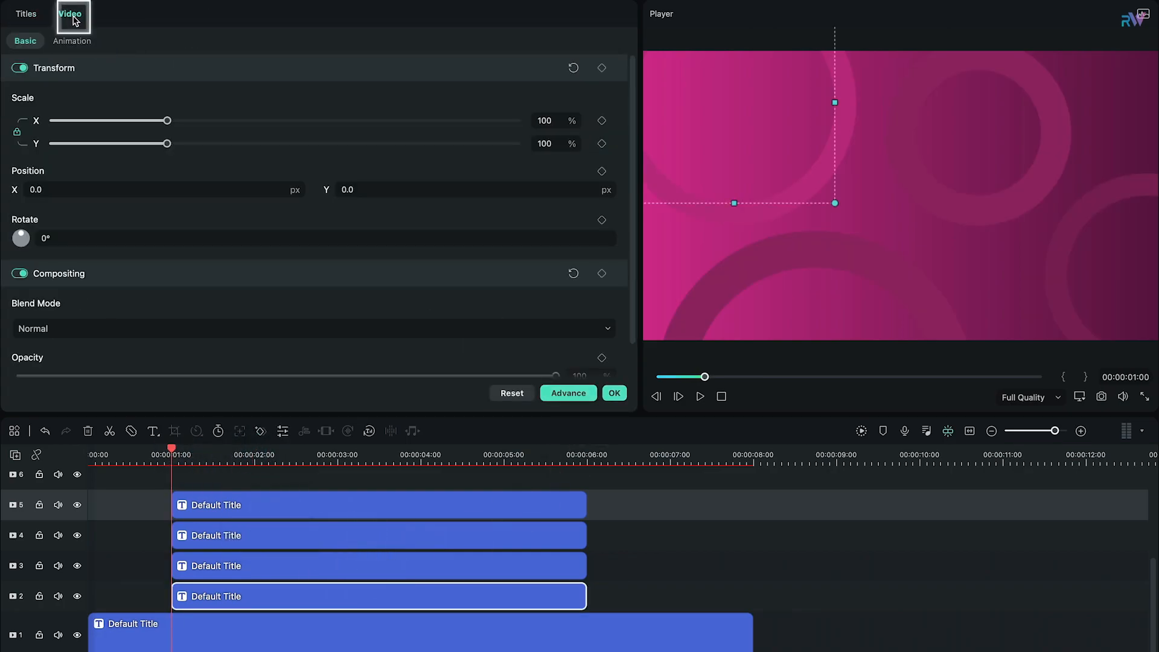
left_click(602, 68)
left_click(339, 454)
left_click_drag(340, 449, 587, 484)
left_click(601, 69)
left_click(602, 68)
Step: At the track 2 ring's first keyframe, set the scale to 5% and the position to X -673, Y 201
double_click(592, 69)
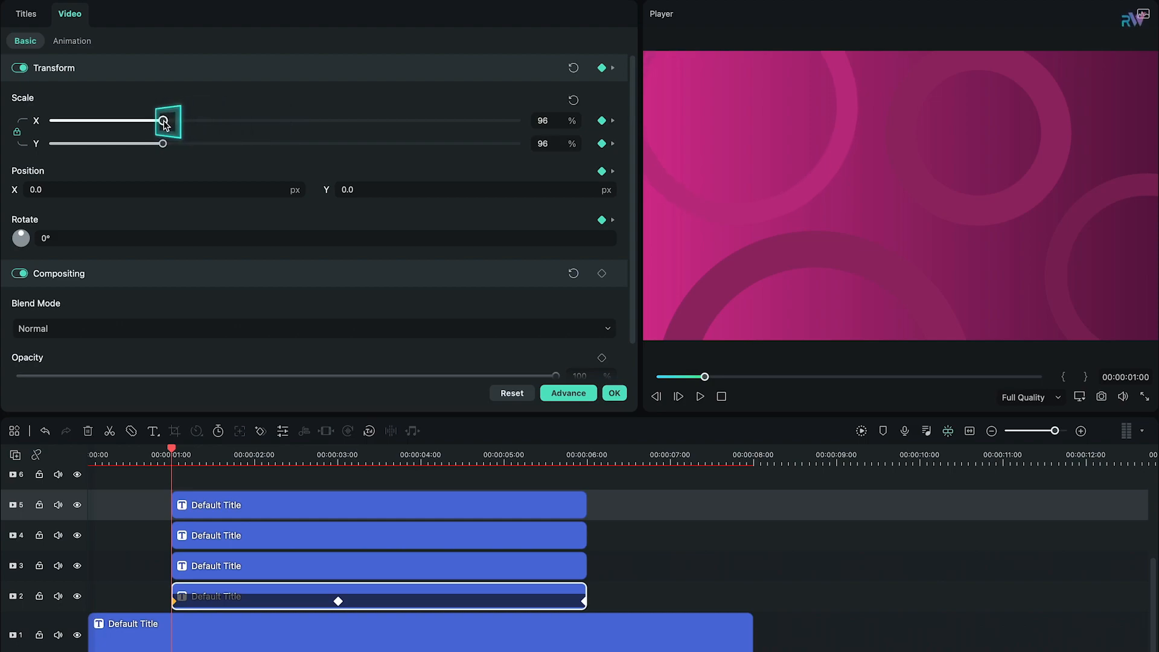
left_click_drag(165, 120, 105, 121)
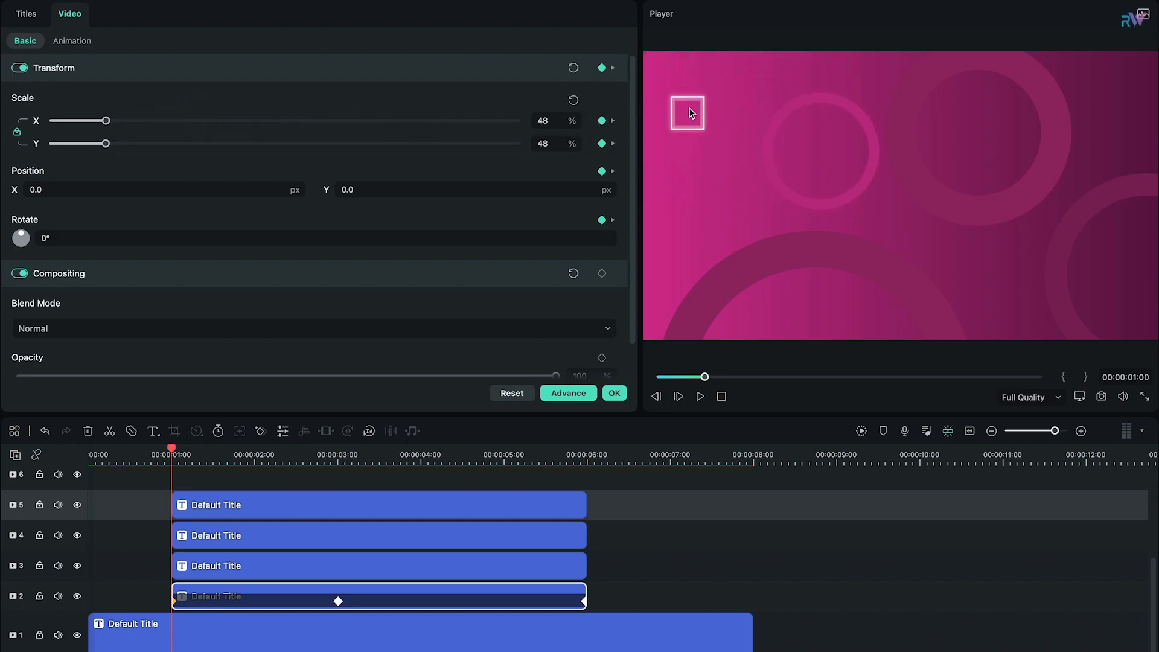
left_click_drag(191, 189, 8, 192)
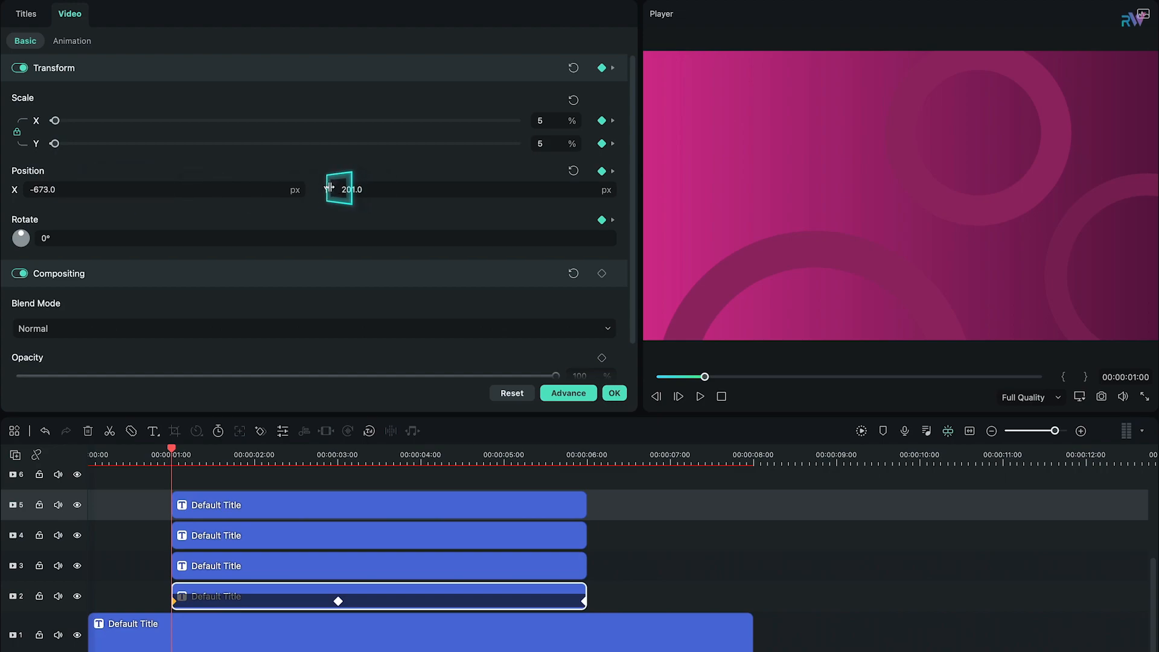
Step: At 3 seconds, set the track 2 ring's scale to 129% and its position to X 204, Y -156
left_click_drag(175, 450, 352, 459)
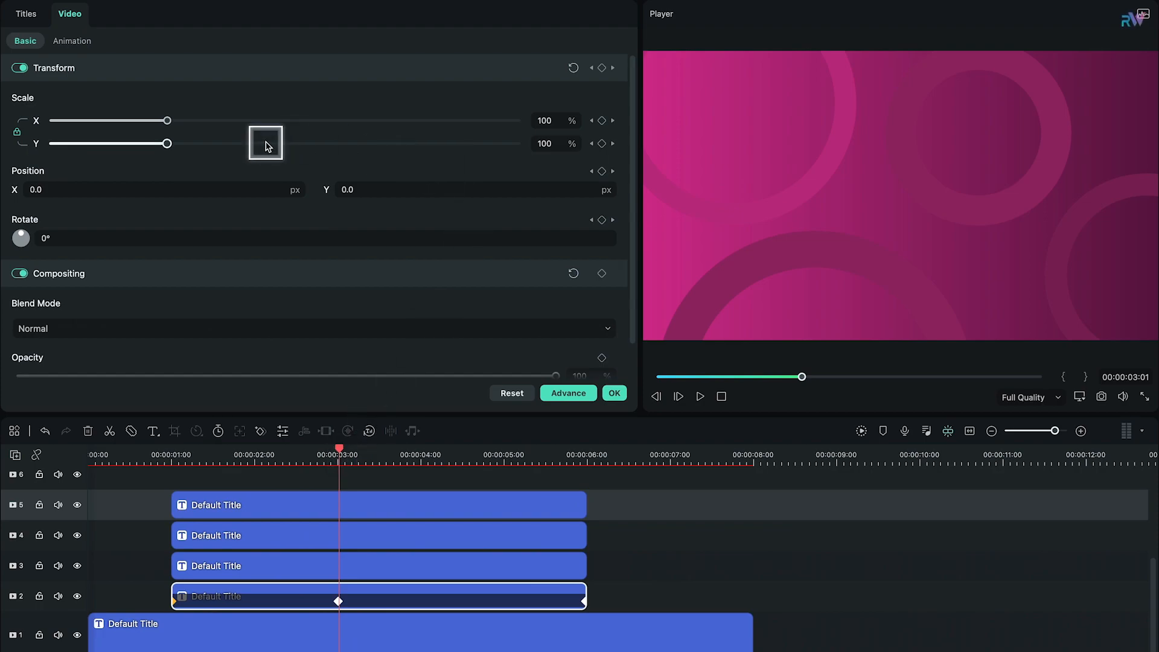
mouse_move(185, 132)
left_mouse_down()
mouse_move(187, 121)
mouse_move(205, 126)
left_mouse_up()
left_click_drag(140, 194, 294, 208)
left_click_drag(366, 192, 251, 189)
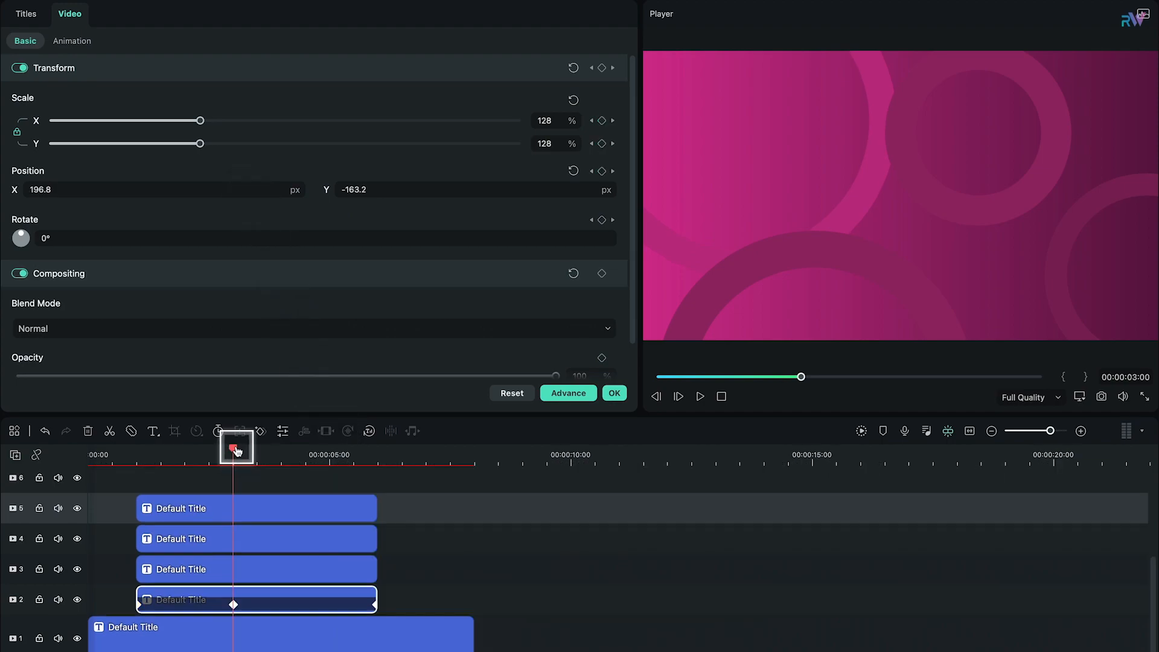
Step: Add transform keyframes to the track 3 ring clip at 1 second, at 3 seconds and at the clip's end
left_click_drag(237, 451, 144, 530)
left_click(175, 567)
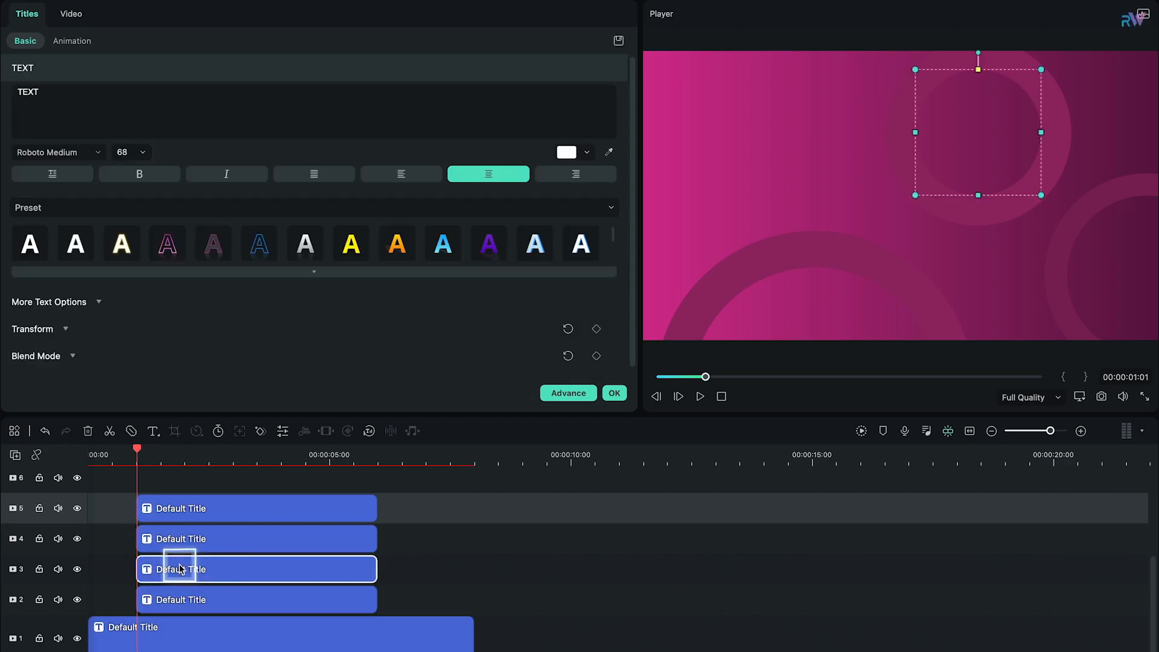
left_click(66, 13)
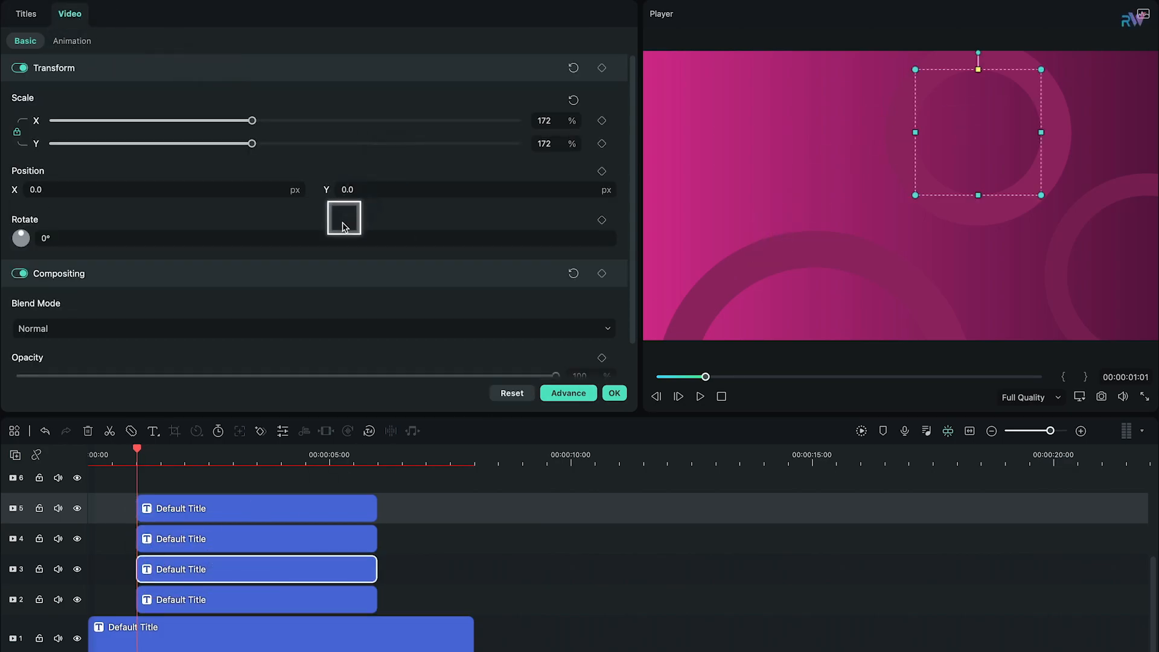
left_click(602, 68)
left_click(235, 454)
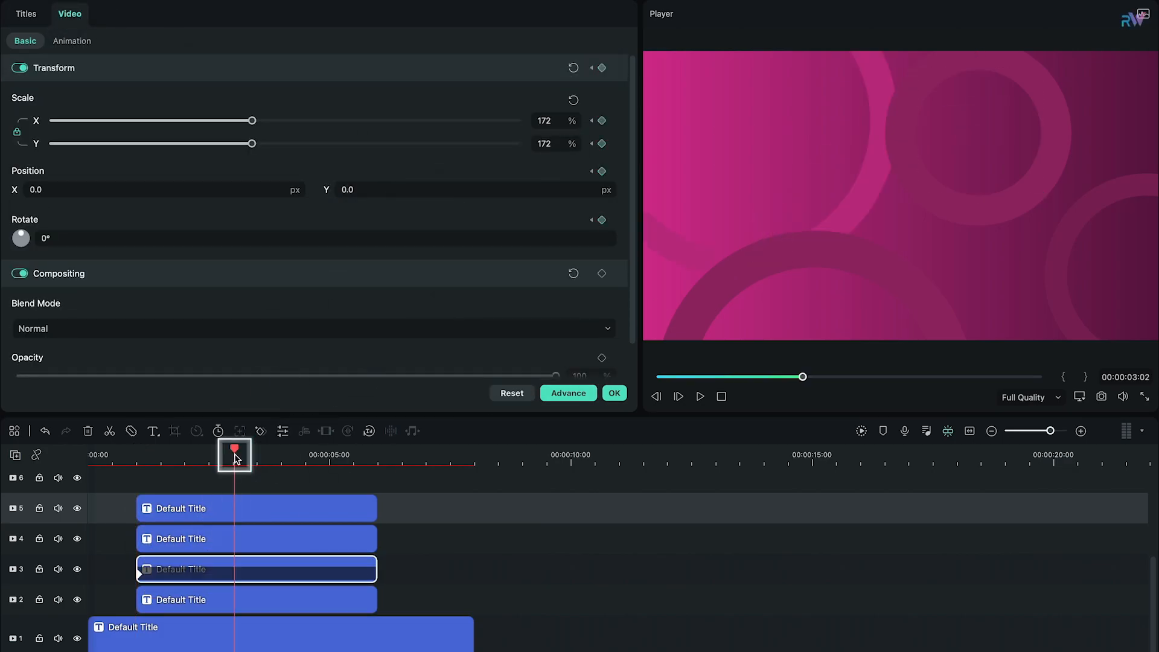
left_click(375, 454)
scroll(362, 513, "up", 2)
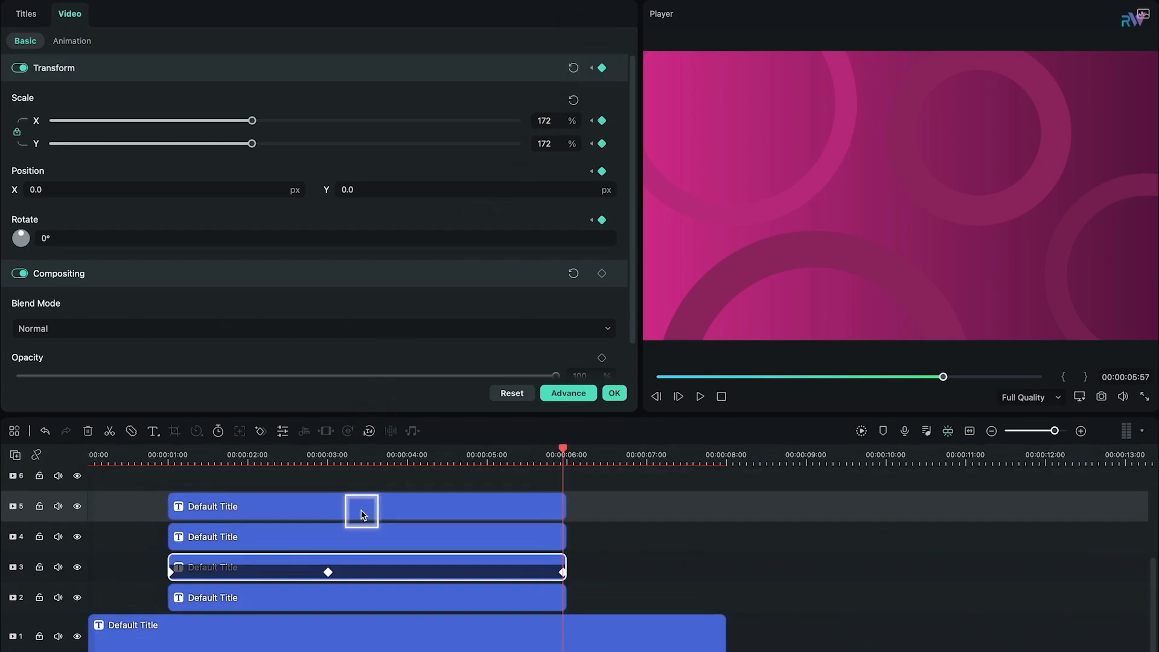
Step: At 1 second, shrink the track 3 ring to about 12% scale and position it at about X 290, Y 208
left_click(330, 452)
left_click_drag(329, 453, 168, 454)
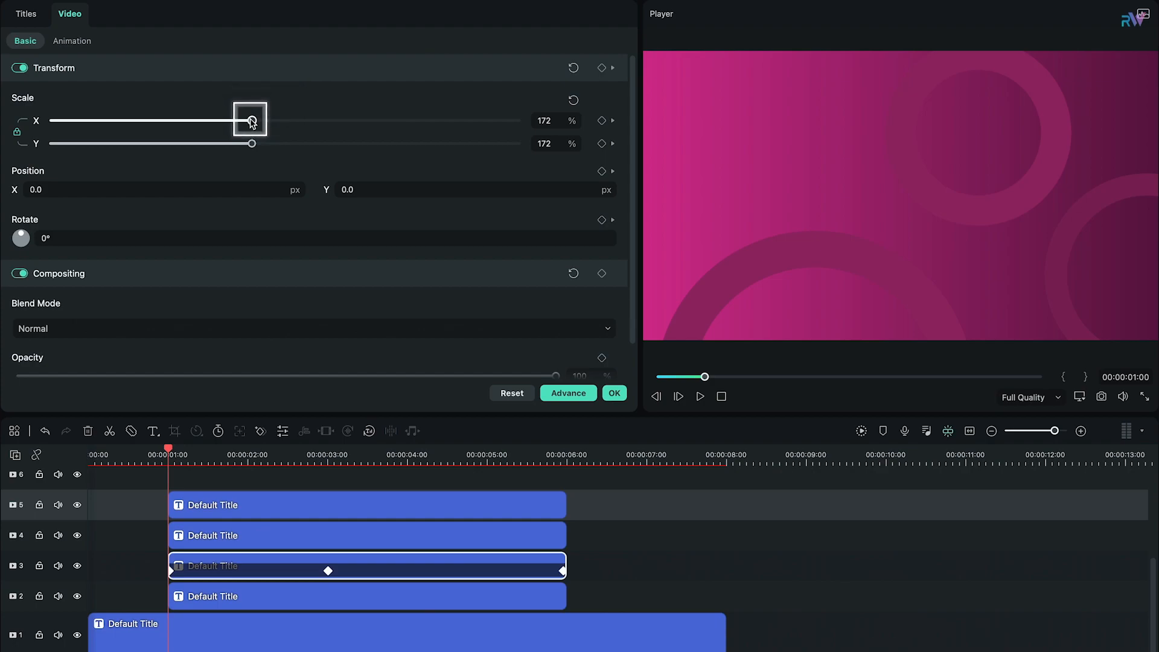
left_click_drag(252, 121, 122, 121)
left_click_drag(161, 186, 284, 187)
left_click_drag(422, 186, 531, 186)
left_click_drag(122, 120, 84, 121)
left_click_drag(361, 186, 354, 186)
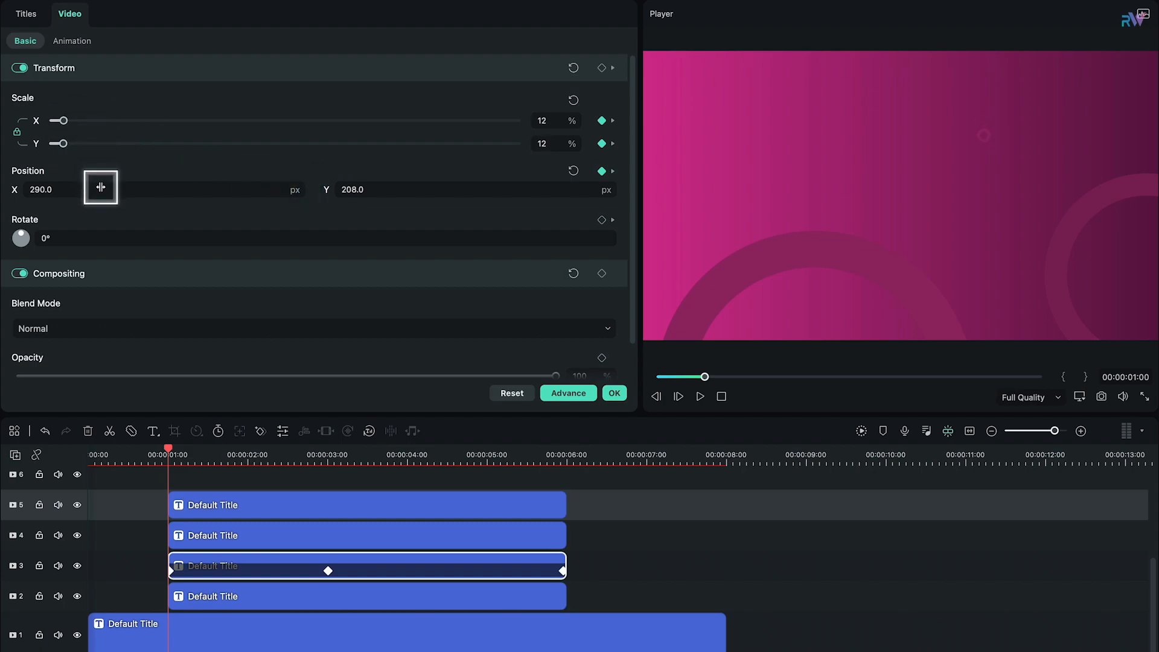
Step: At 3 seconds, set the track 3 ring's scale to 230% and its position to X -124, Y -71
left_click_drag(182, 448, 328, 465)
left_click_drag(241, 127, 325, 125)
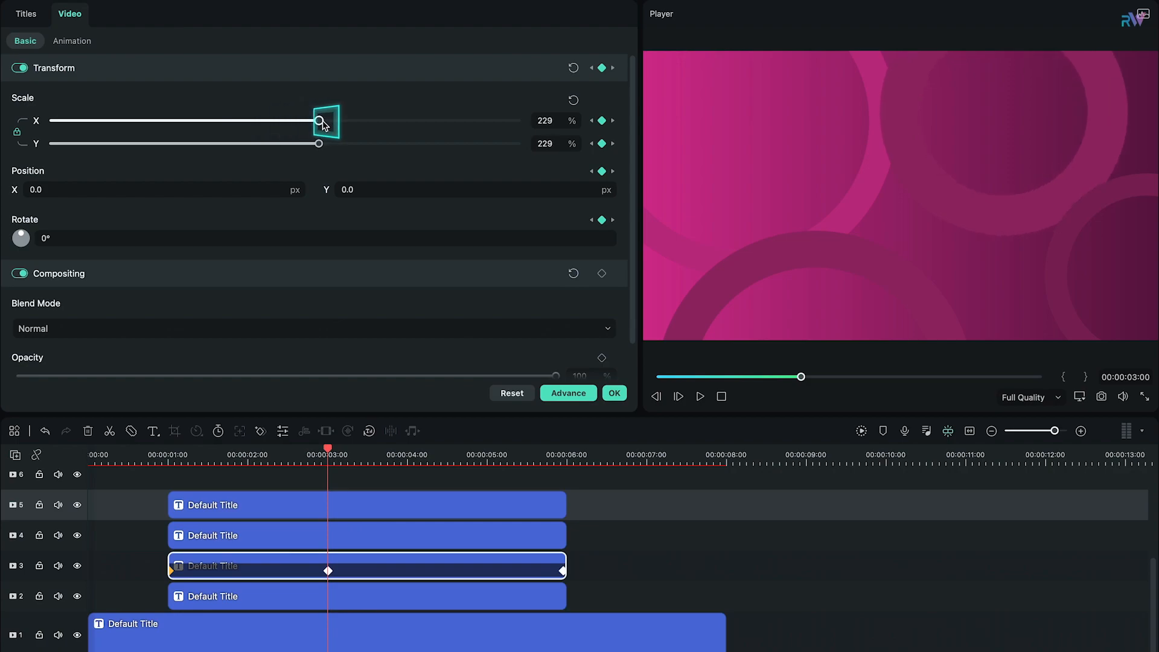
left_click_drag(280, 189, 241, 190)
left_click_drag(361, 192, 206, 187)
left_click_drag(329, 448, 337, 487)
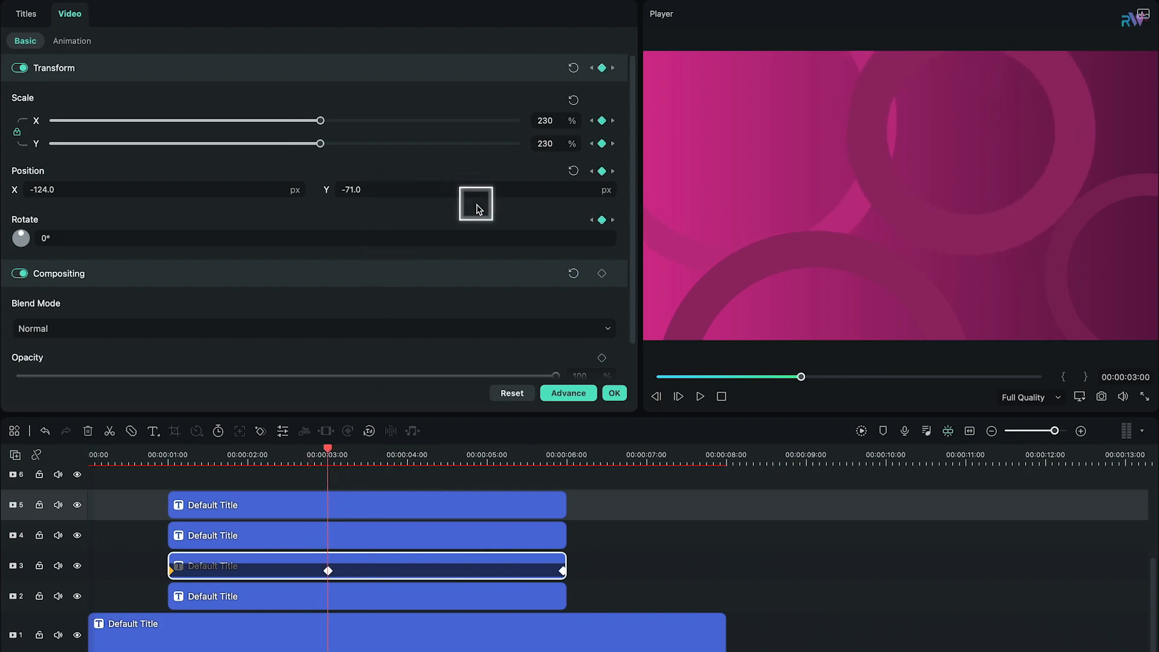
Step: Add transform keyframes to the track 4 ring clip at 1 second, at 3 seconds and at the clip's end
left_click_drag(330, 447, 172, 483)
left_click(208, 536)
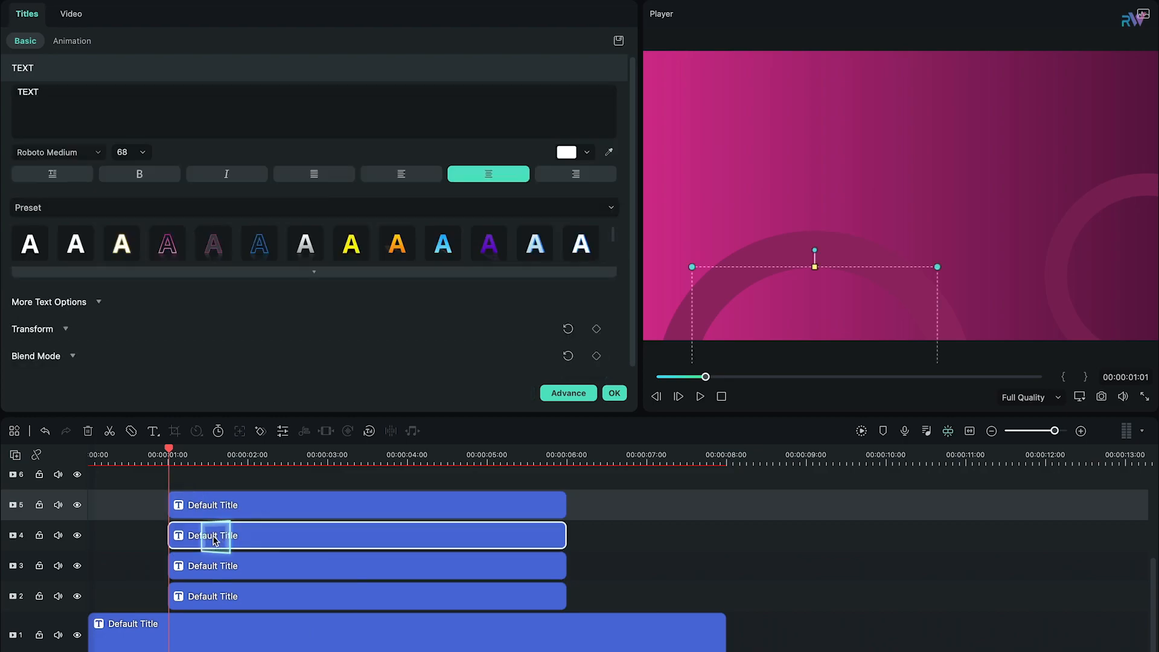
left_click(72, 15)
left_click(602, 69)
left_click(328, 454)
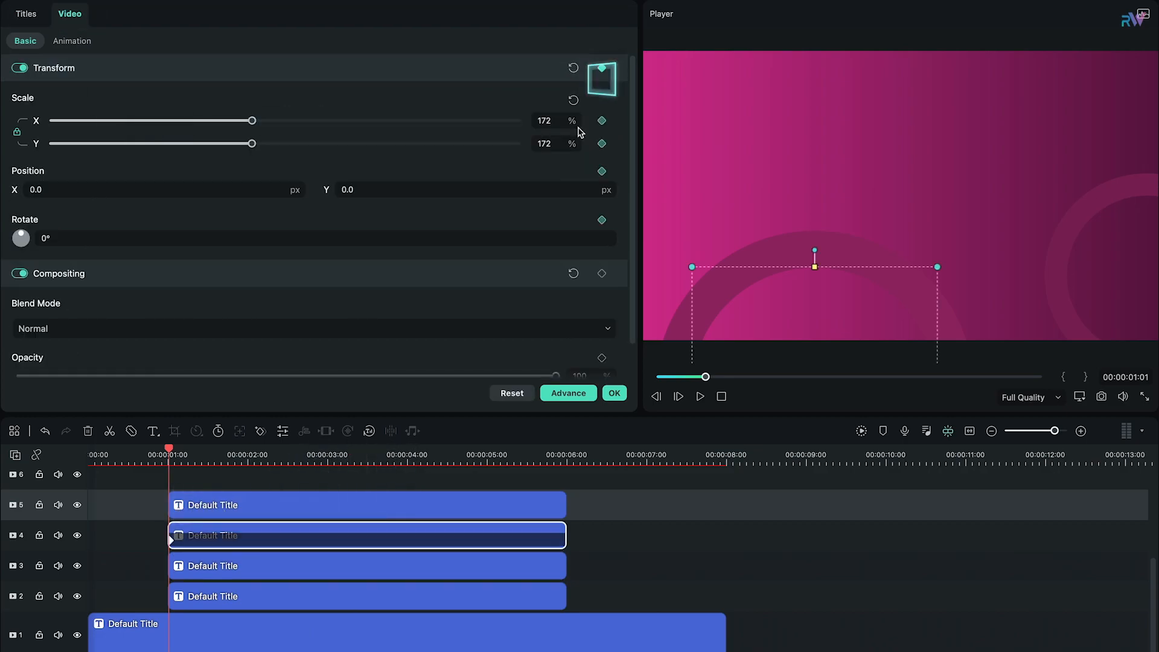
left_click(602, 69)
left_click(566, 451)
left_click(598, 69)
Step: At the track 4 ring's first keyframe, shrink the scale to 0% and set the position to X -301, Y -511
left_click(592, 68)
left_click(592, 68)
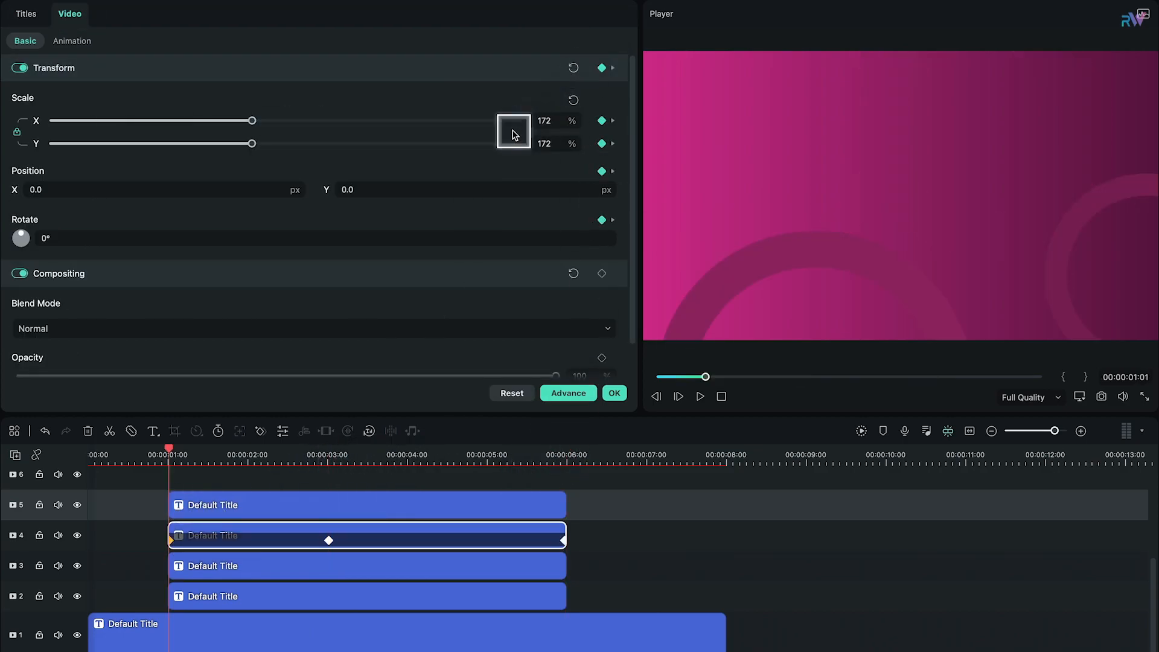
left_click_drag(251, 121, 93, 121)
left_click_drag(158, 190, 1, 190)
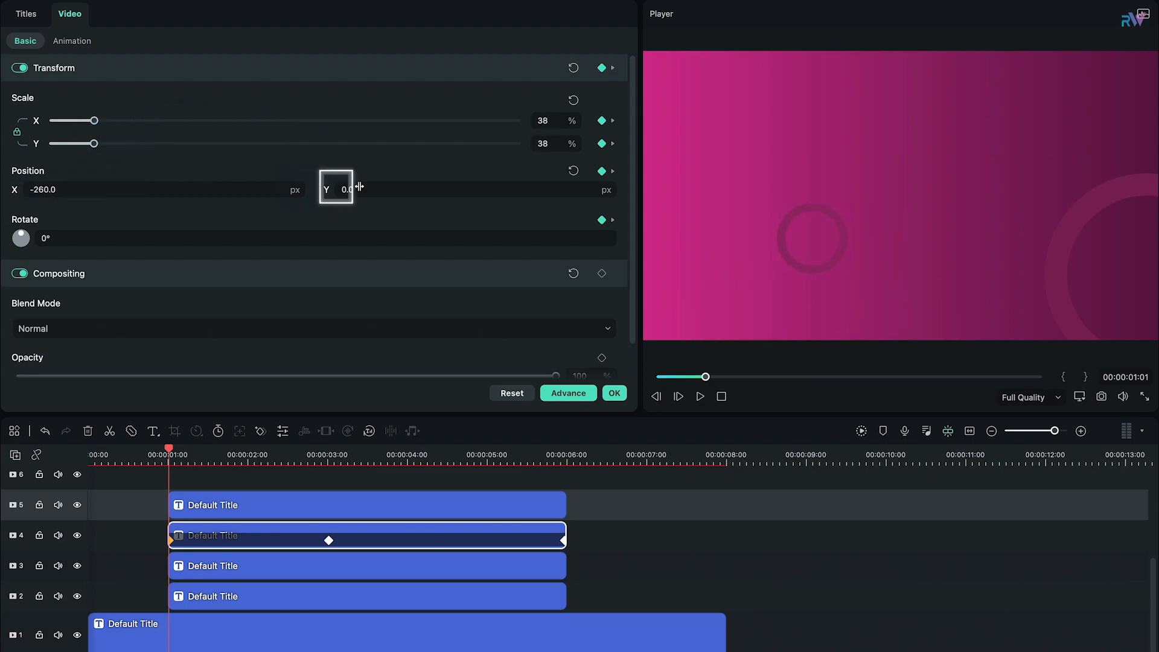
left_click_drag(94, 121, 75, 121)
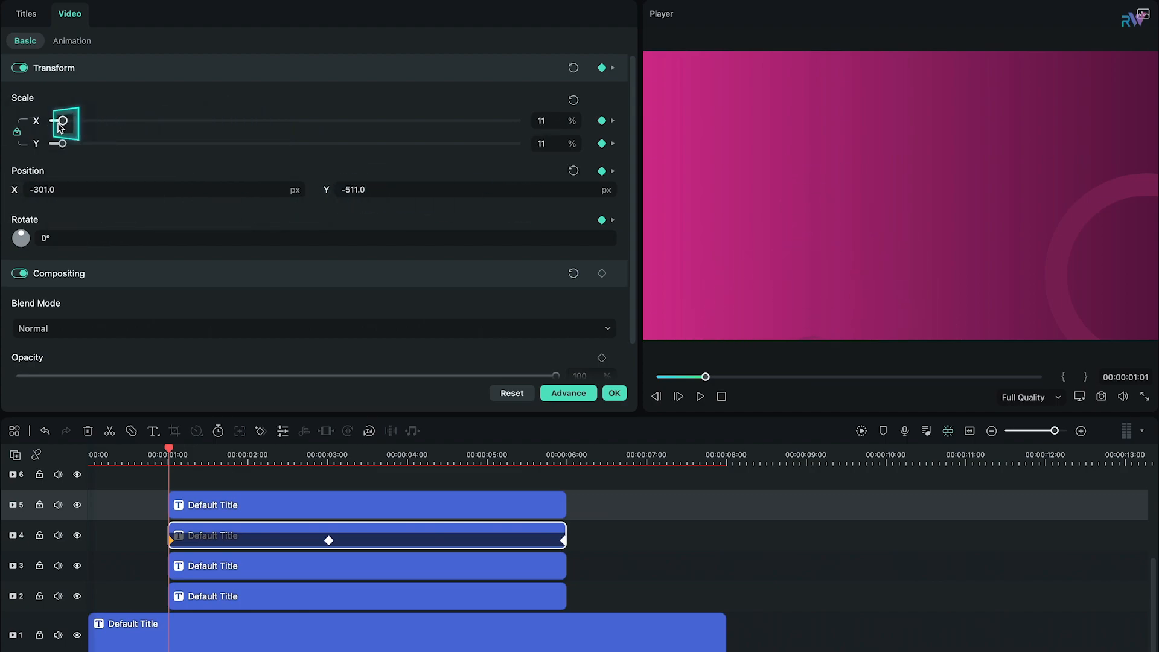
Step: Enlarge the track 4 ring at its 3-second keyframe and shift it horizontally to the right in the frame
left_click_drag(171, 453, 328, 456)
left_click_drag(252, 121, 295, 121)
left_click_drag(208, 191, 290, 196)
mouse_move(327, 456)
left_mouse_down()
mouse_move(416, 456)
mouse_move(337, 464)
left_mouse_up()
left_click_drag(252, 121, 314, 121)
left_click_drag(352, 465, 327, 454)
scroll(354, 572, "up", 5)
left_click(579, 539)
mouse_move(578, 454)
left_mouse_down()
mouse_move(517, 455)
mouse_move(573, 455)
left_mouse_up()
scroll(543, 513, "down", 5)
left_click(353, 456)
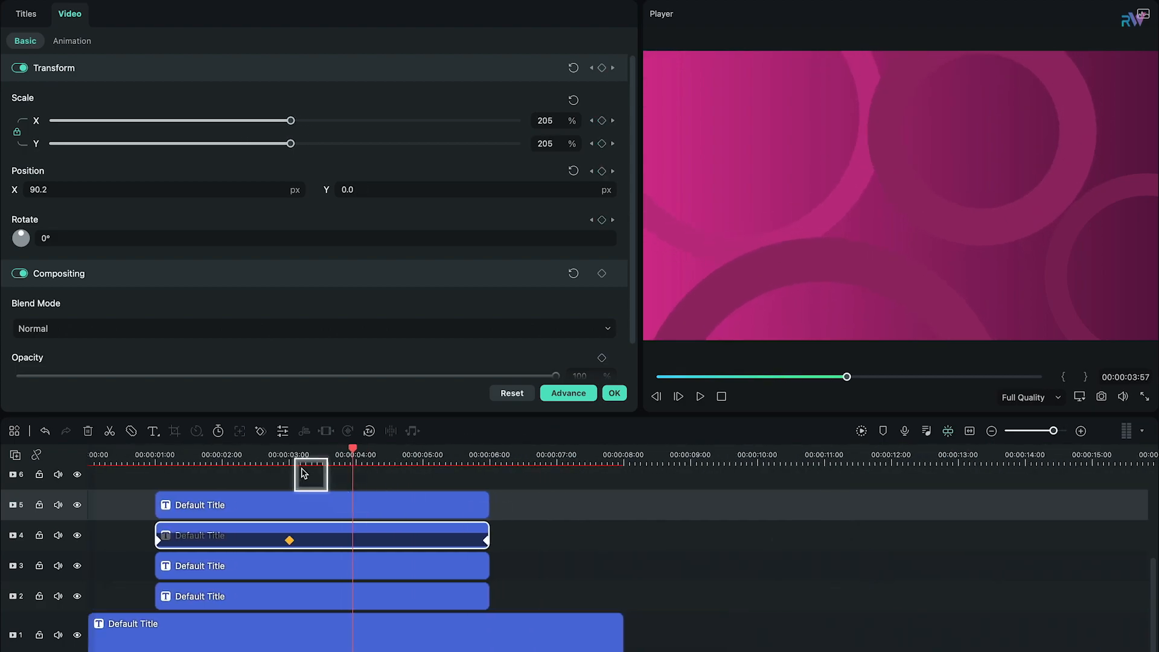
left_click(592, 120)
Step: Add transform keyframes to the track 5 ring clip at 1 second, at 3 seconds and at the clip's end
left_click_drag(287, 448, 158, 481)
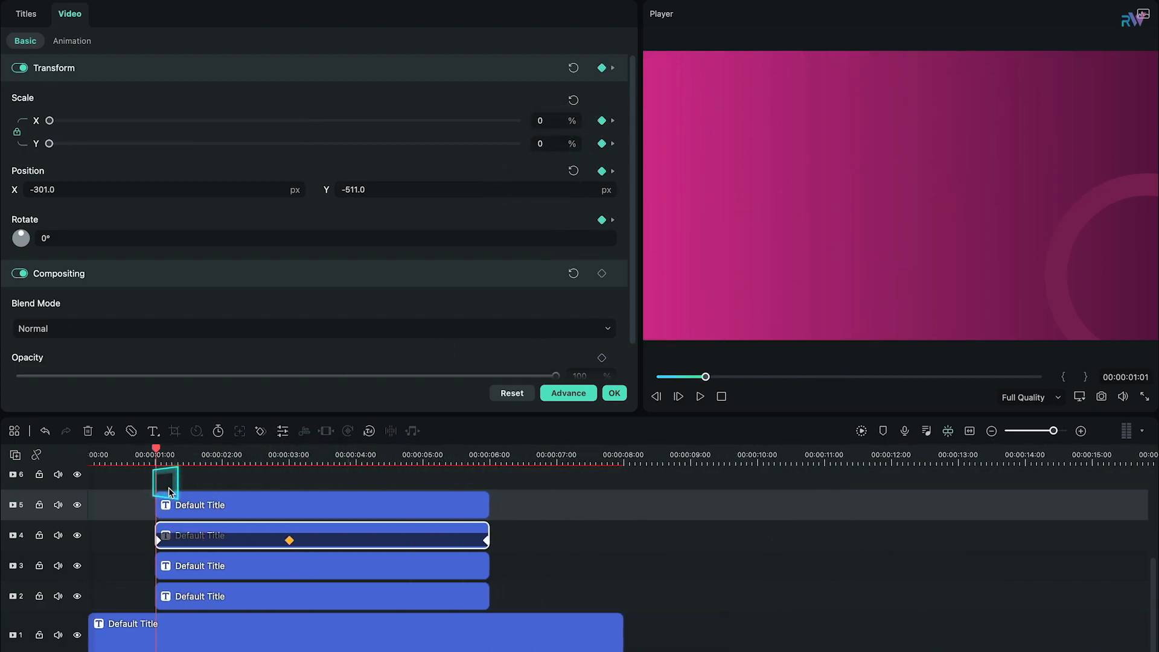
left_click(181, 506)
left_click(602, 69)
left_click(290, 457)
left_click(602, 69)
left_click(488, 457)
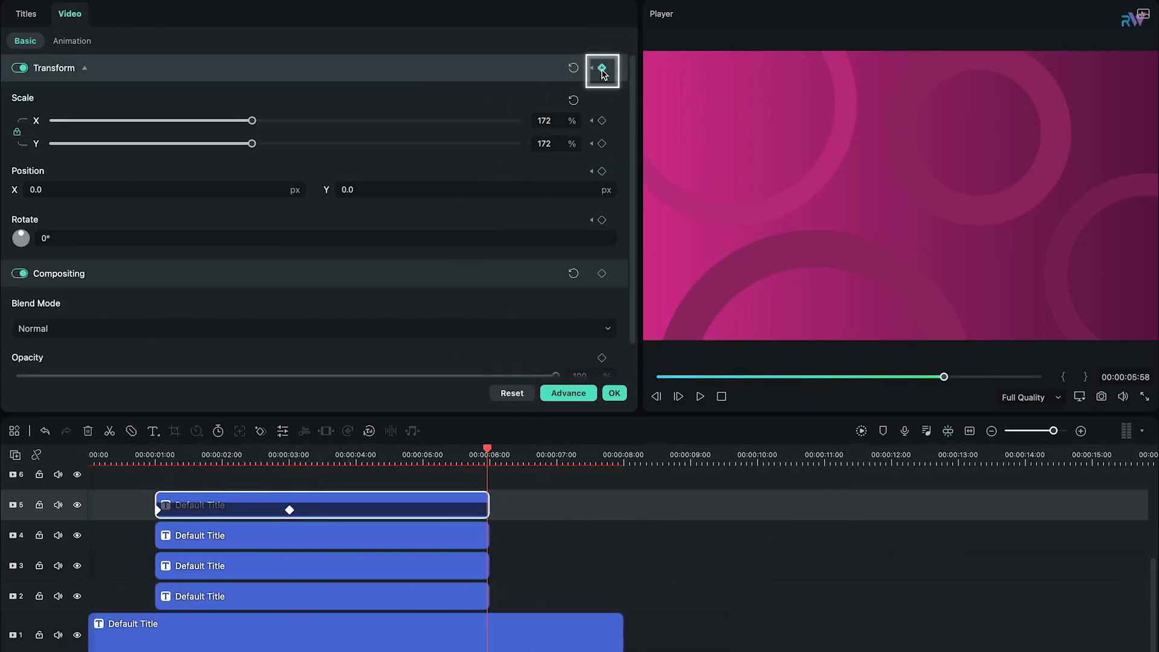
left_click(591, 68)
left_click(591, 68)
left_click_drag(252, 120, 310, 126)
left_click_drag(204, 192, 8, 202)
left_click_drag(514, 189, 625, 182)
left_click(613, 68)
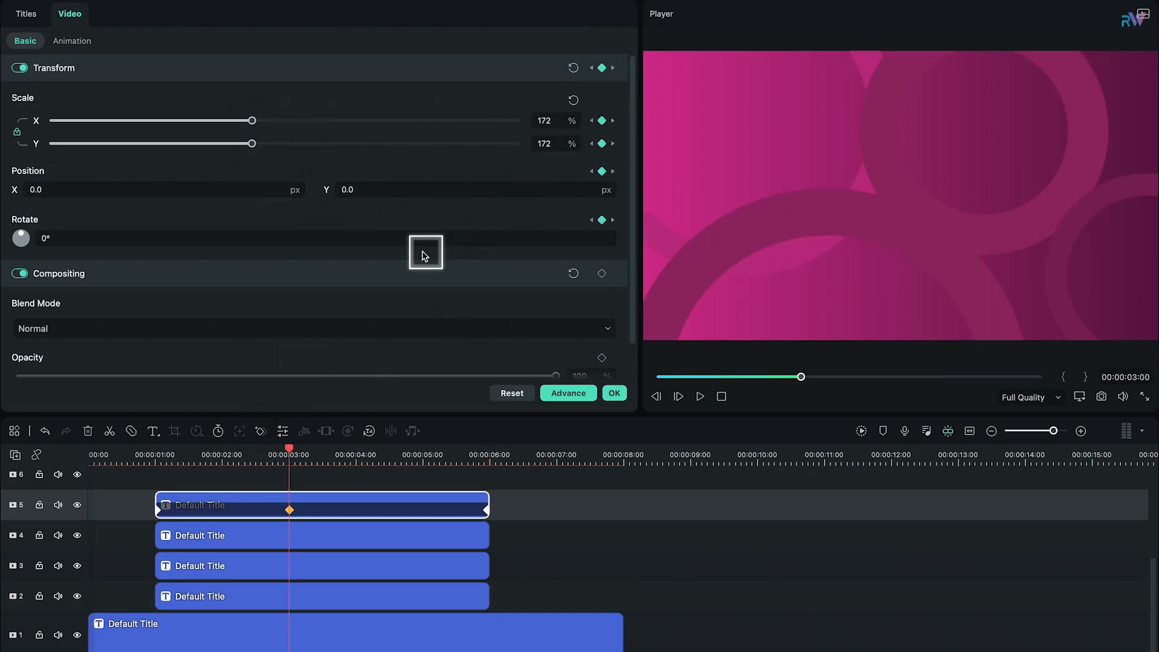
Step: At the track 5 ring's first keyframe, set the scale to about 8% and the position to about X 885, Y 185
left_click(592, 67)
left_click_drag(307, 124, 59, 136)
left_click_drag(84, 190, 537, 241)
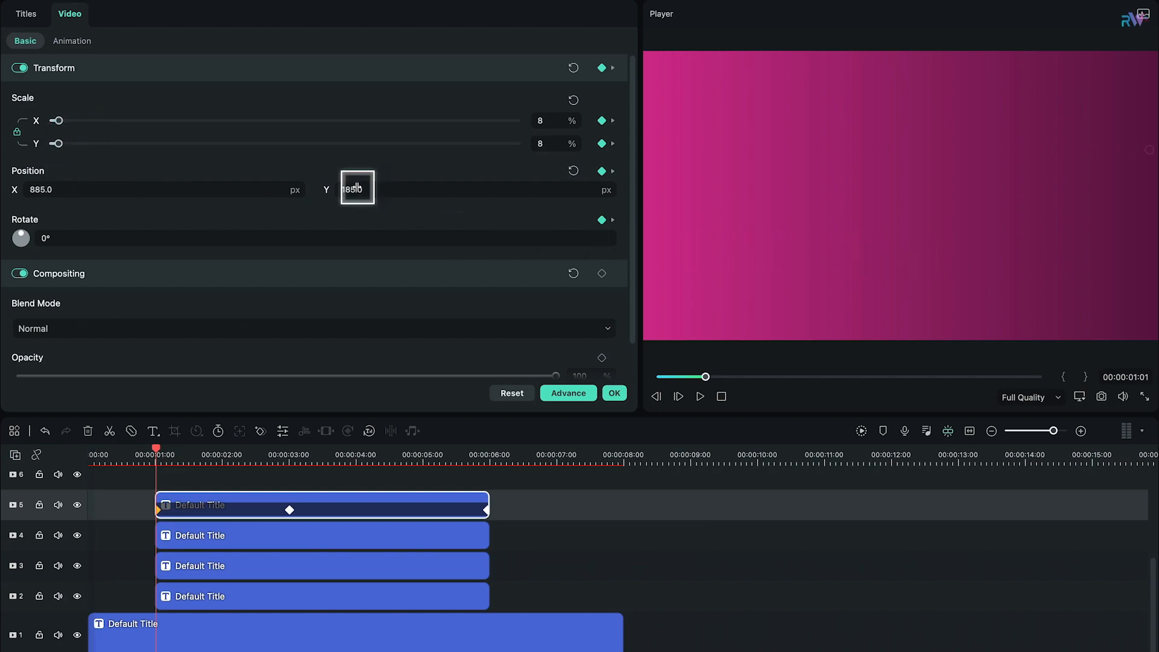
Step: Enlarge the track 5 ring at its 3-second keyframe and shift it to the left in the frame
left_click_drag(265, 456, 295, 455)
left_click(592, 68)
left_click_drag(253, 121, 294, 125)
left_click_drag(39, 190, 0, 182)
left_click_drag(384, 189, 474, 184)
left_click_drag(290, 451, 273, 472)
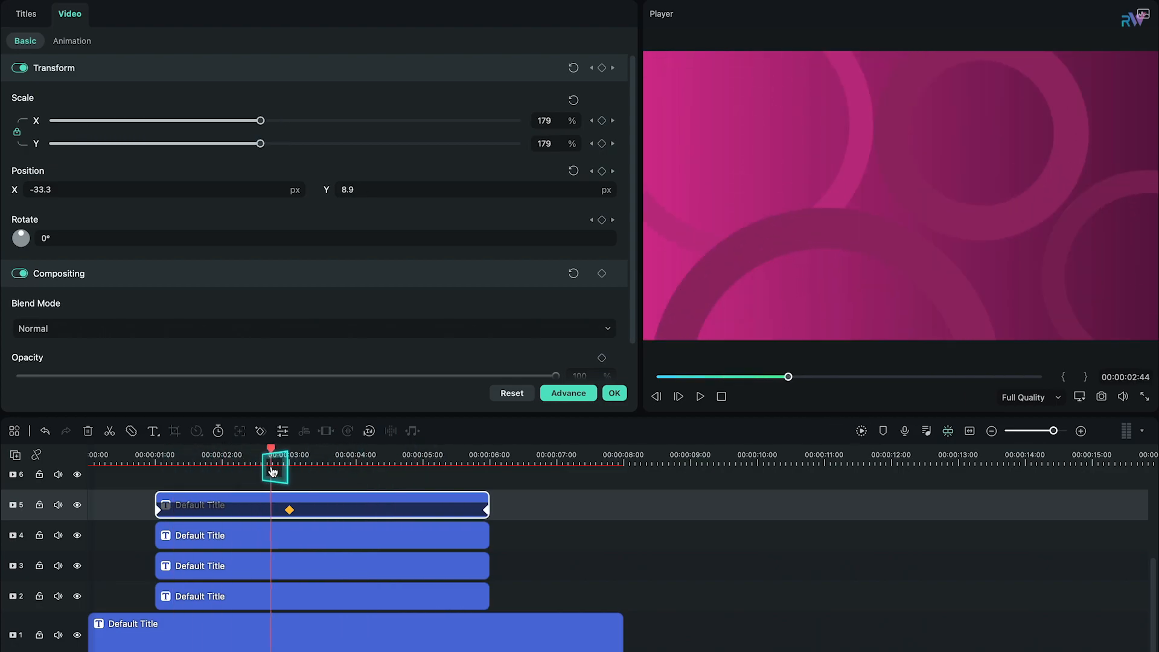
Step: Move the middle transform keyframes of the ring clips to a later time, starting with the track 5 clip
left_click_drag(297, 512, 353, 521)
double_click(332, 544)
left_click(70, 14)
left_click_drag(291, 543, 298, 603)
double_click(328, 576)
left_click(70, 14)
double_click(357, 589)
left_click(71, 15)
Step: Stagger the start times of the ring clips and extend their ends to about 8 seconds
left_click_drag(234, 573, 253, 507)
left_click_drag(525, 506, 632, 506)
left_click_drag(503, 535, 624, 536)
left_click_drag(504, 567, 621, 574)
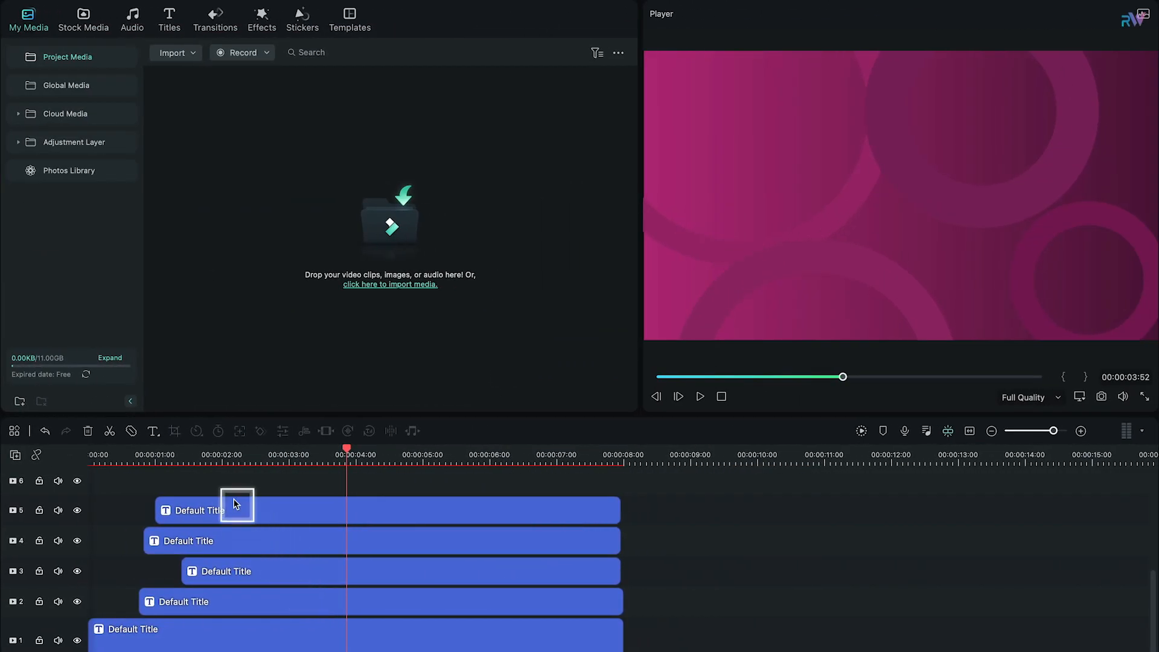
Step: Move the ring clips on tracks 3 to 5 up one track and paste a copy of the track 2 ring clip onto track 3, aligned with the original
left_click_drag(236, 500, 270, 553)
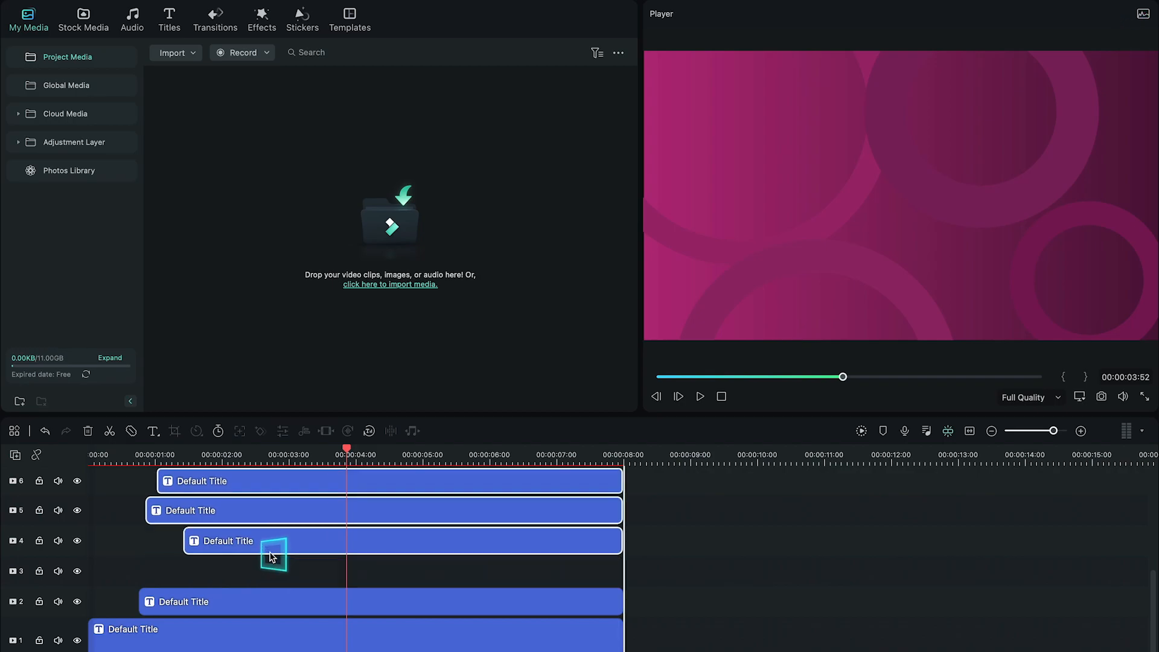
left_click(265, 601)
right_click(268, 602)
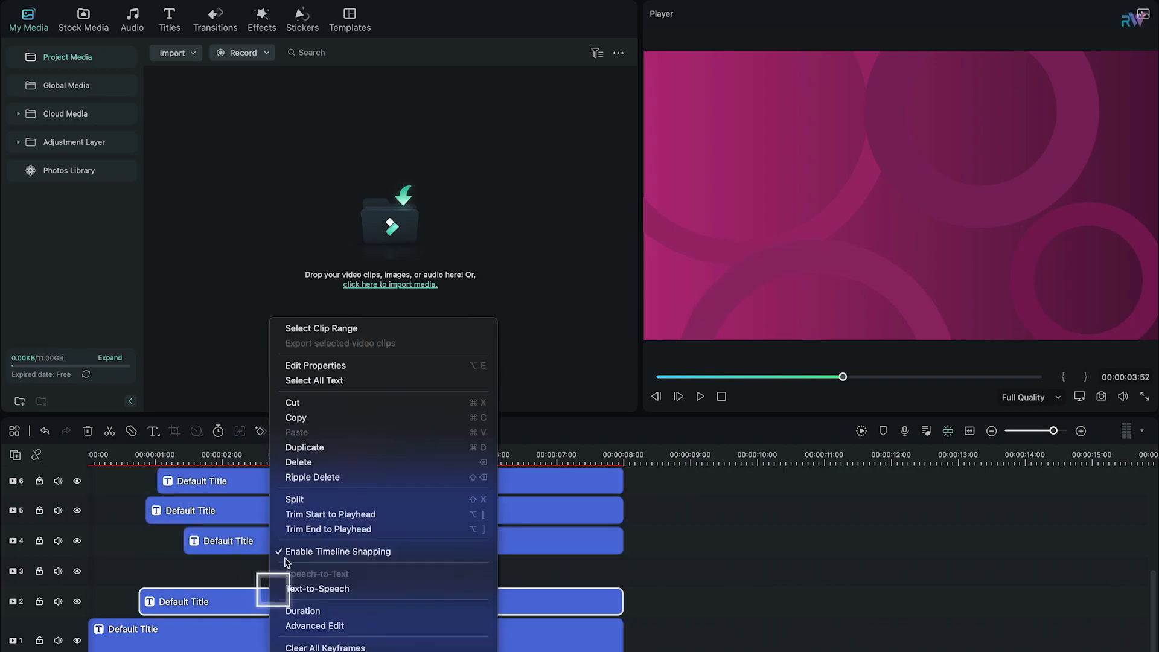
left_click(296, 417)
left_click(16, 572)
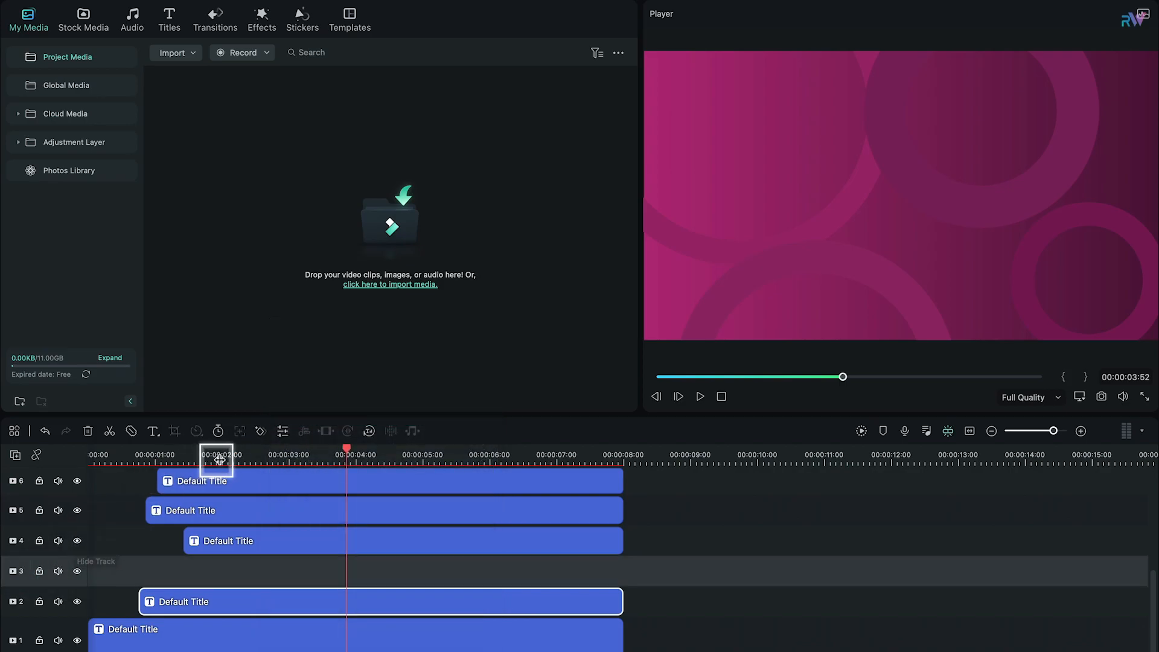
key("super+v")
left_click_drag(410, 571, 215, 562)
Step: Set the shape border blur of the track 2 ring to 20 in its advanced title settings
left_click(356, 460)
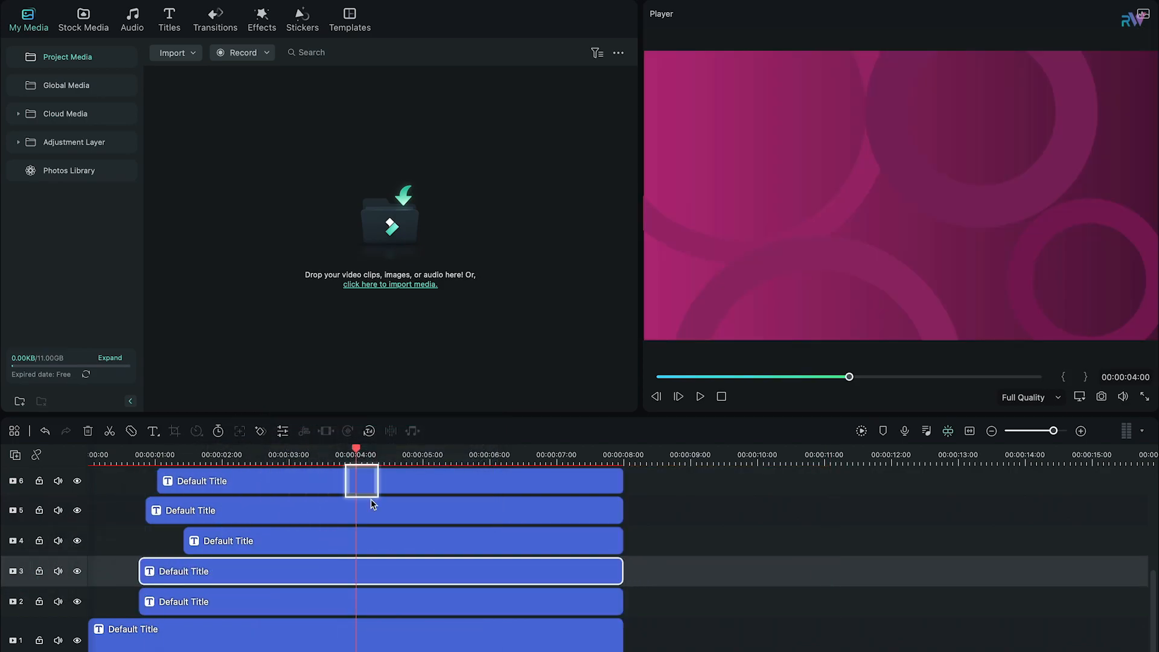
double_click(393, 604)
left_click(568, 393)
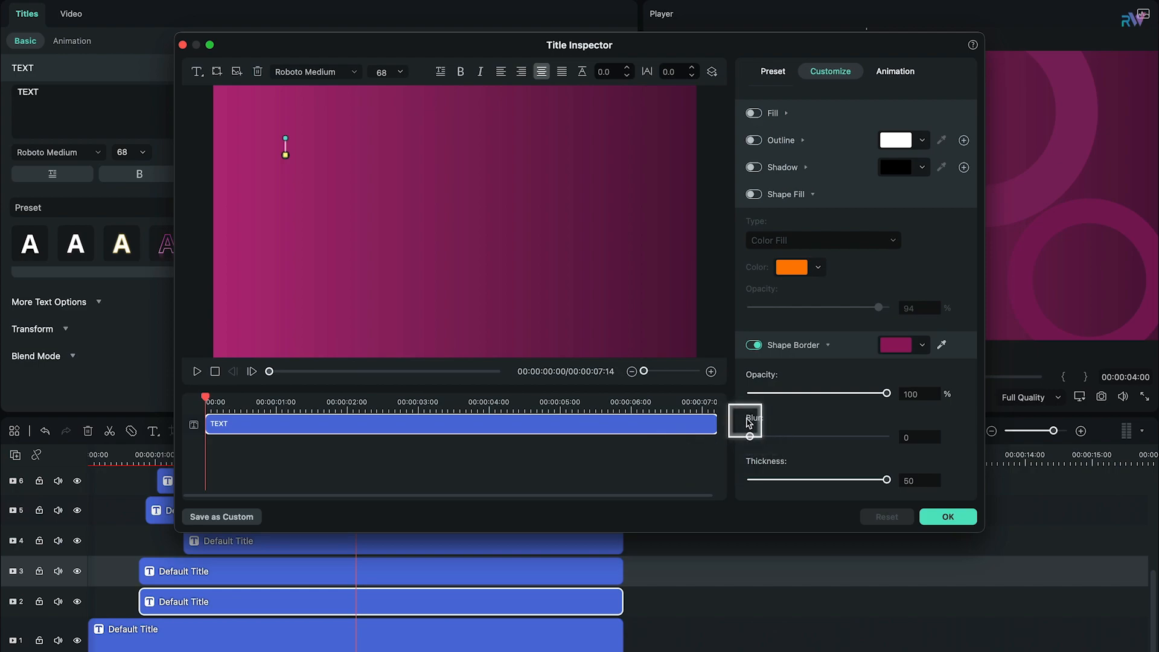
left_click(684, 401)
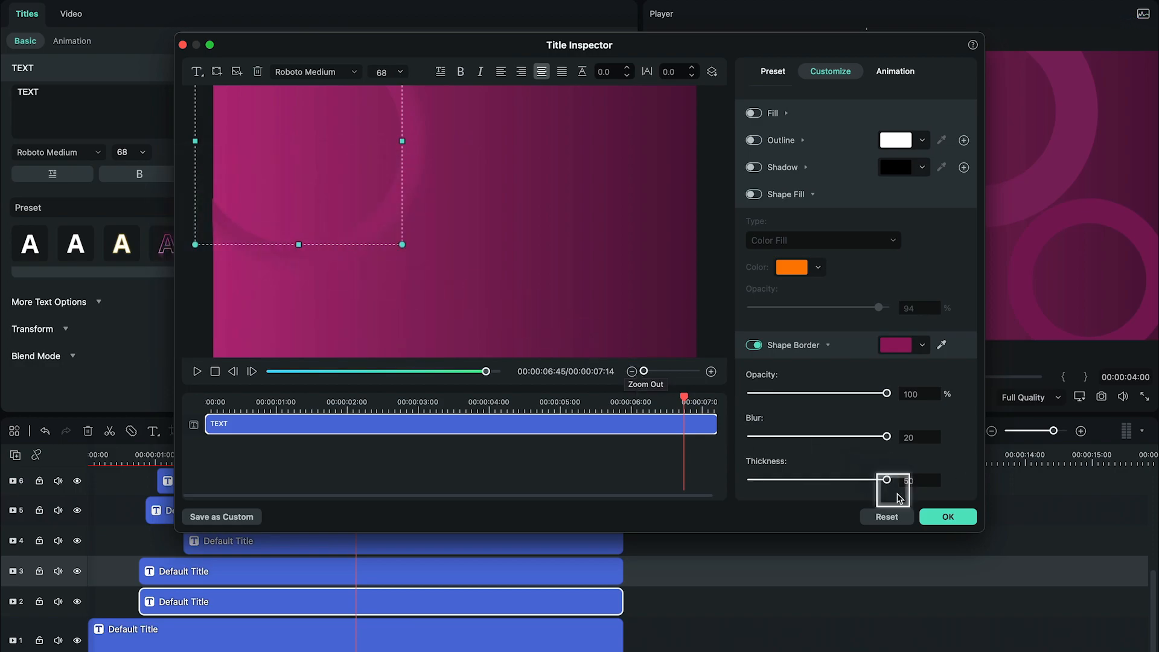
left_click(948, 517)
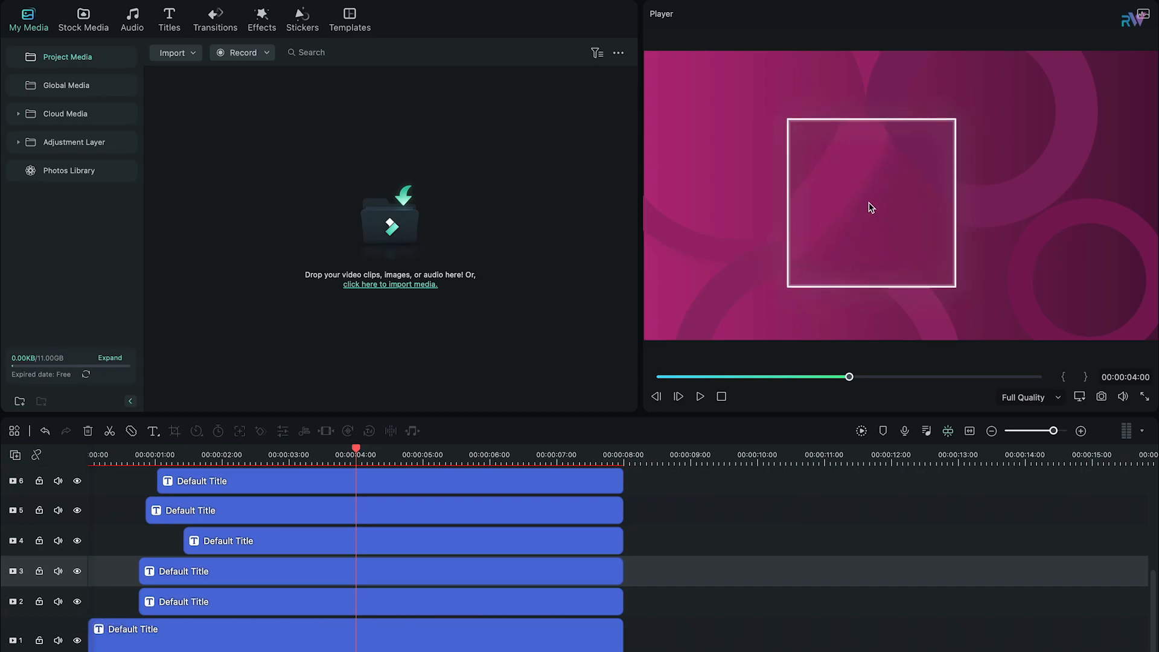
scroll(393, 546, "up", 2)
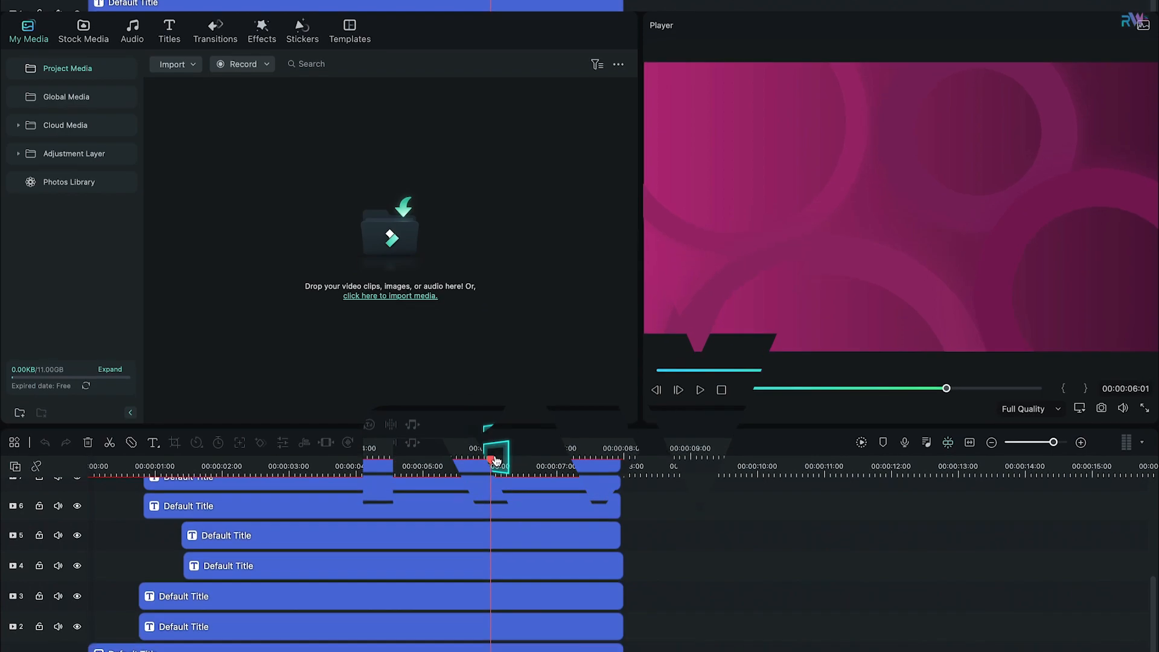
Step: Add a default title on track 10 starting at 1 second and extend its end to about 8 seconds
left_click_drag(474, 449, 462, 474)
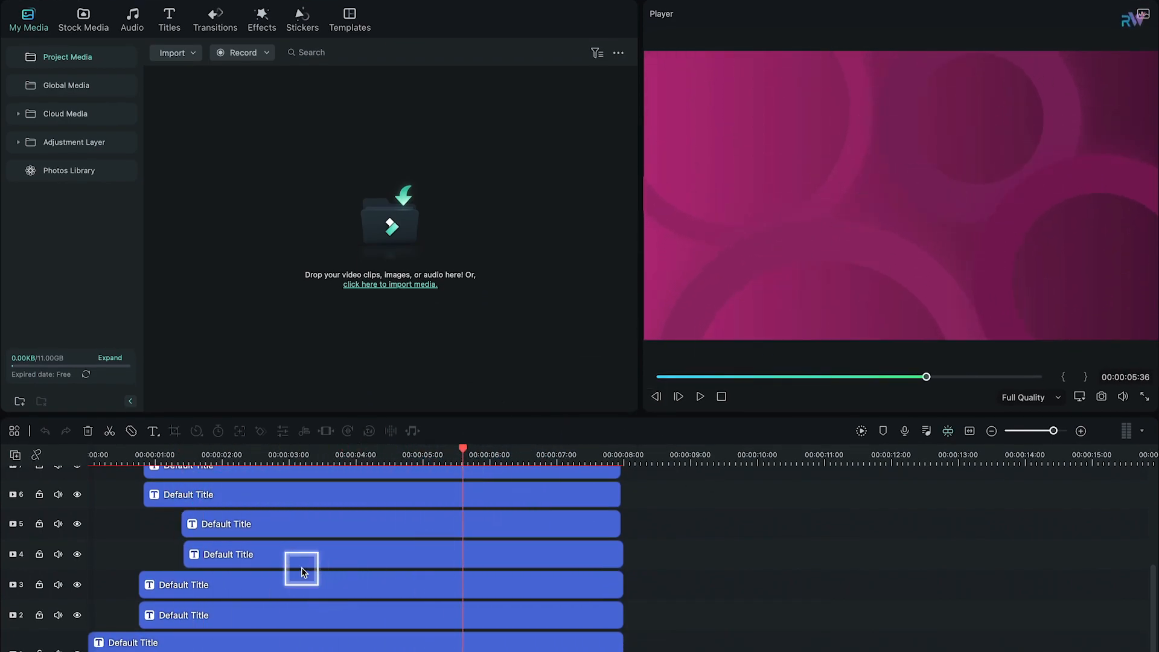
scroll(304, 572, "up", 6)
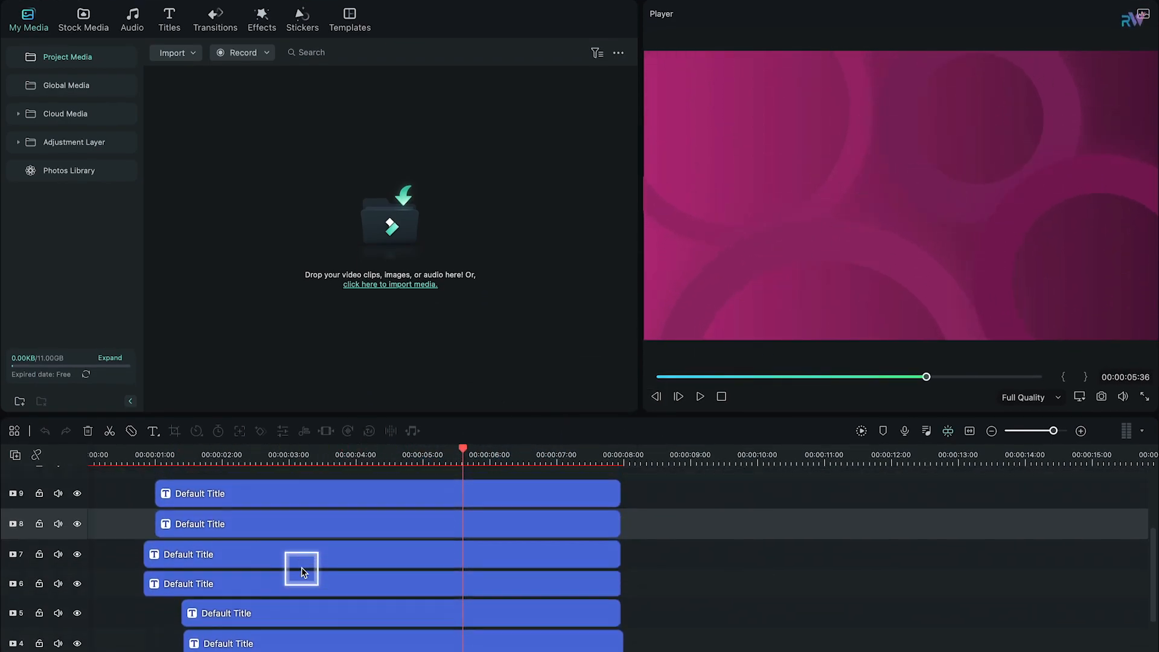
left_click(154, 460)
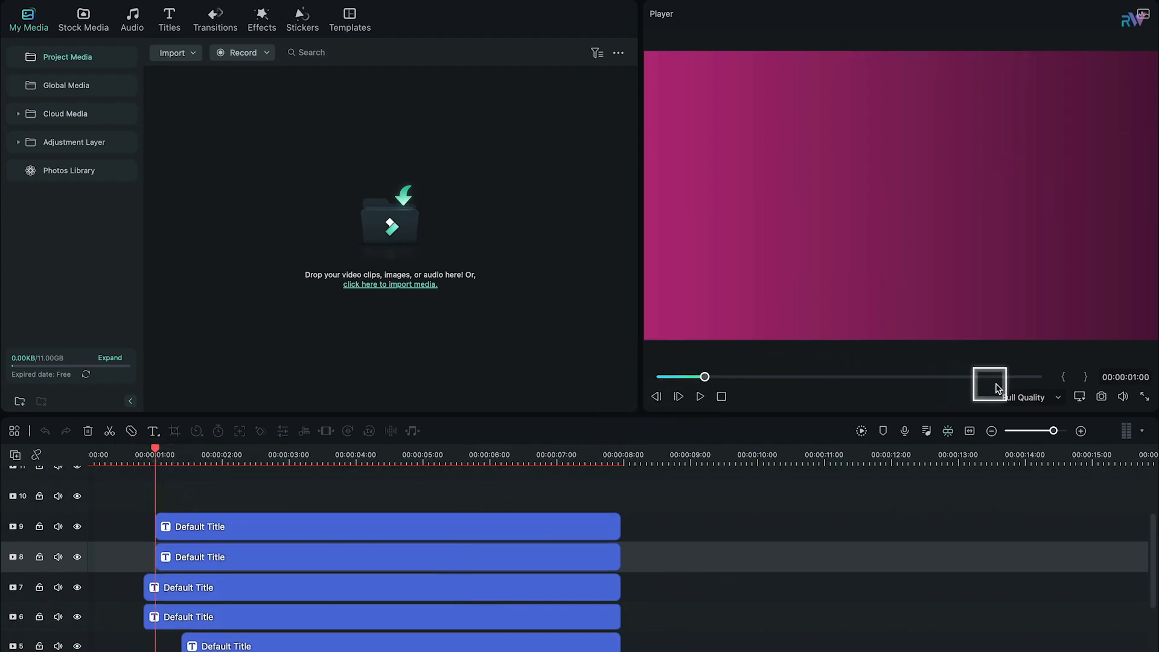
left_click(169, 18)
left_click_drag(192, 98, 157, 496)
left_click_drag(489, 500, 622, 498)
Step: Replace the track 10 title's placeholder text with TYPOGRAPHY
left_click(442, 480)
double_click(441, 491)
double_click(836, 197)
type("TYPOGRAPHY")
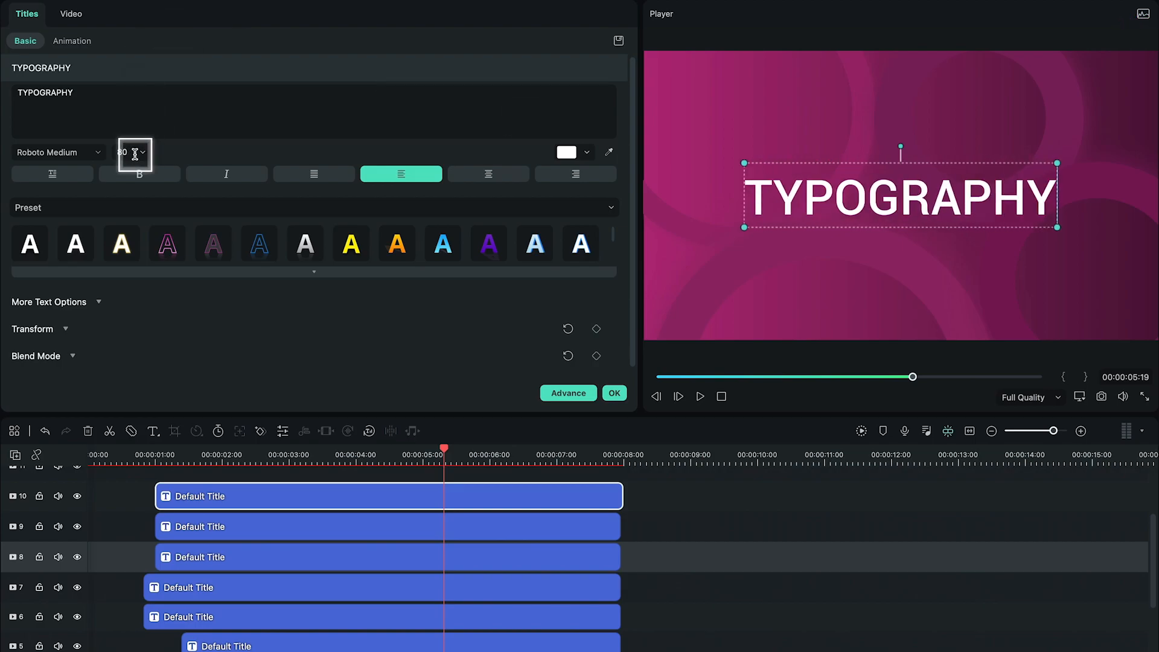
type("450")
Step: Set TYPOGRAPHY to Montserrat's extra-bold weight, enlarge it to about size 419 and align its first letter with the frame's left edge
key("Return")
left_click(97, 152)
left_click(100, 230)
left_click(72, 153)
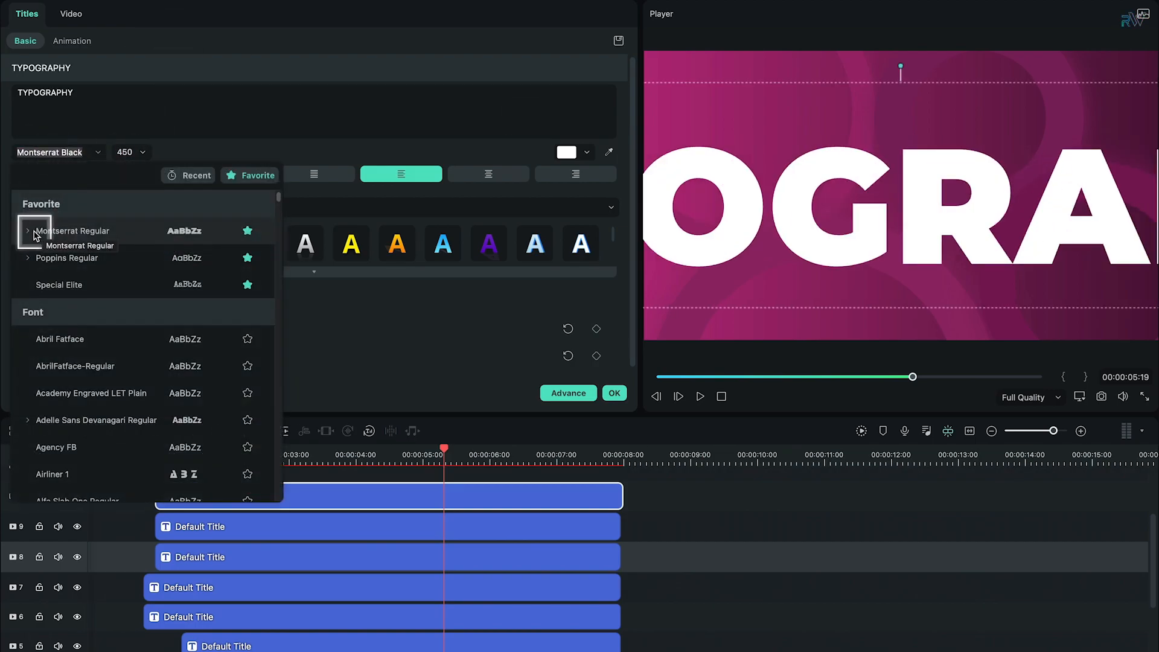
left_click(27, 231)
left_click(121, 320)
left_click_drag(693, 82, 743, 70)
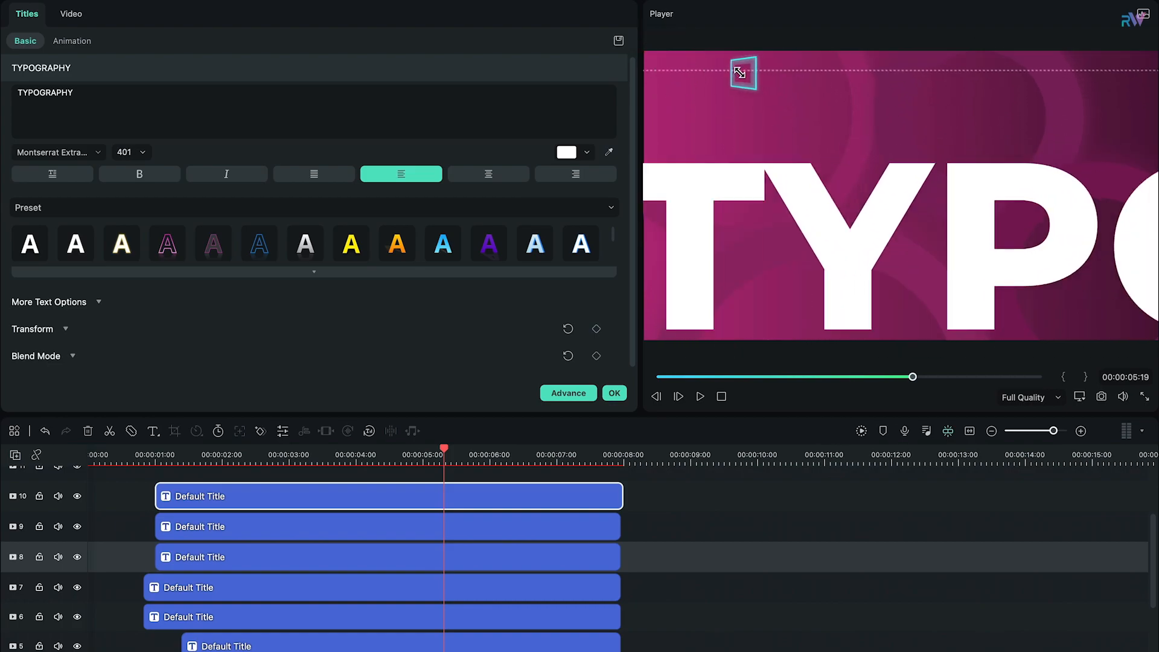
left_click_drag(784, 154, 747, 150)
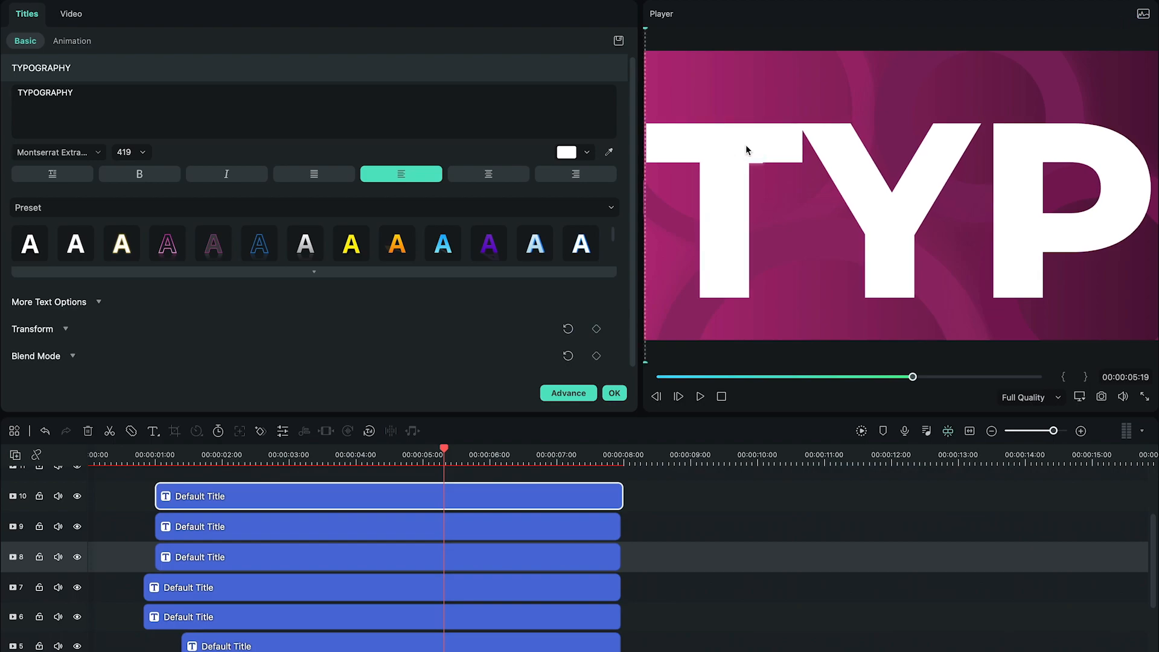
Step: Turn off the fill of TYPOGRAPHY in the advanced title settings and give it a white outline with thickness 2
left_click(568, 394)
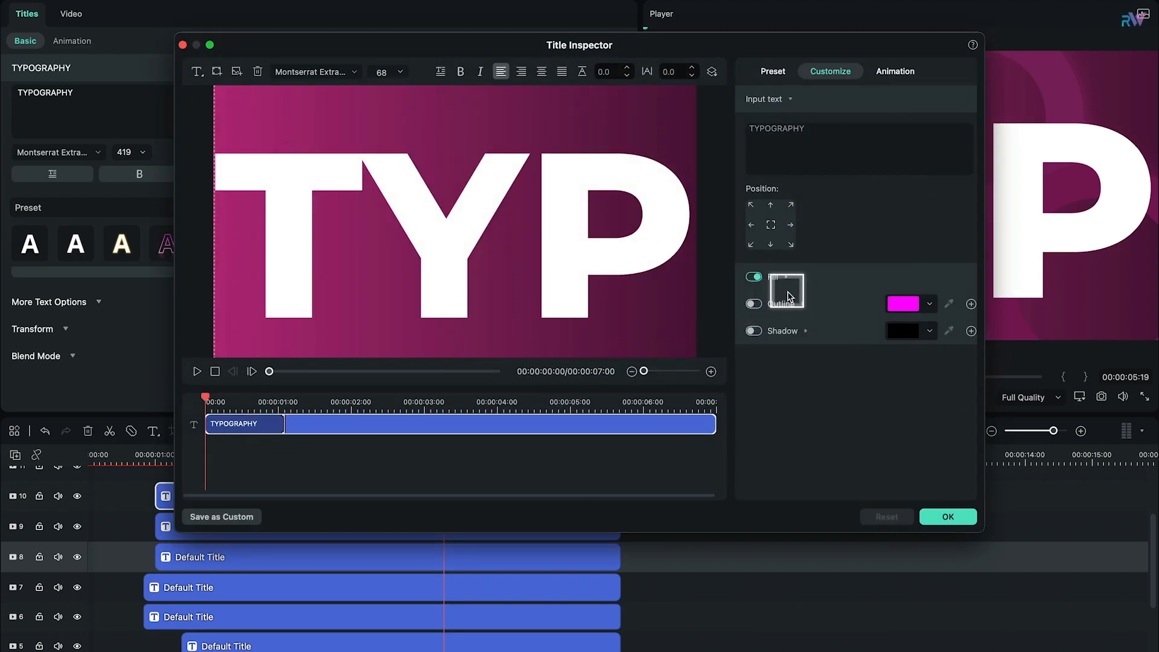
left_click(798, 306)
left_click(756, 278)
left_click(755, 305)
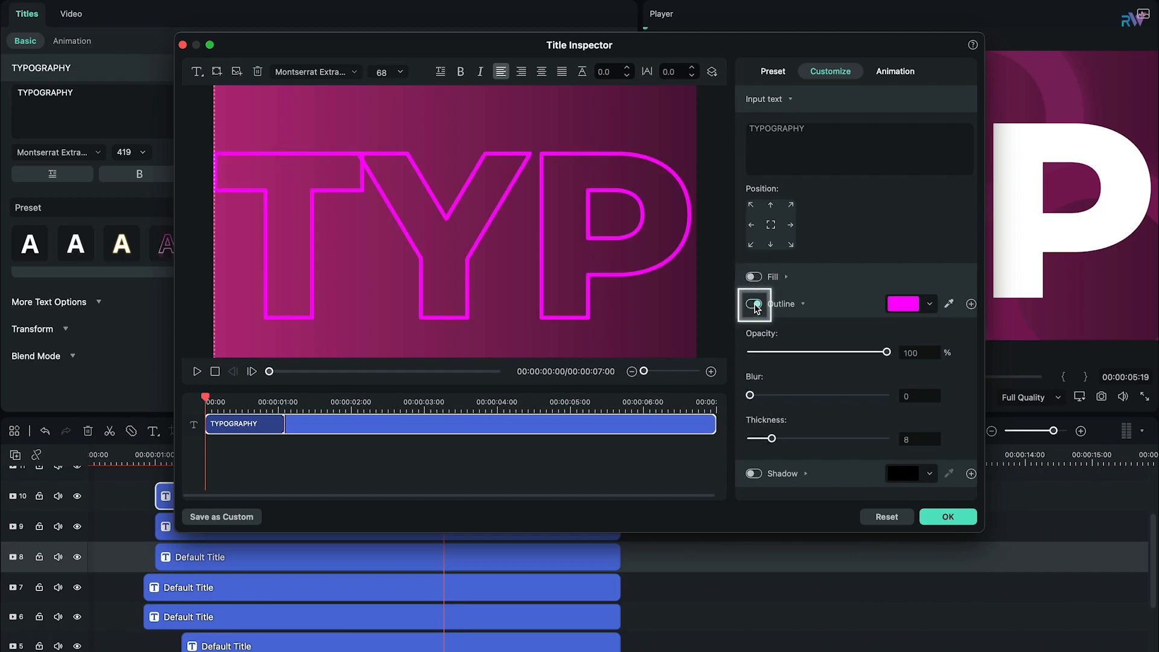
left_click(949, 305)
left_click(846, 329)
left_click(795, 370)
left_click_drag(771, 439, 758, 444)
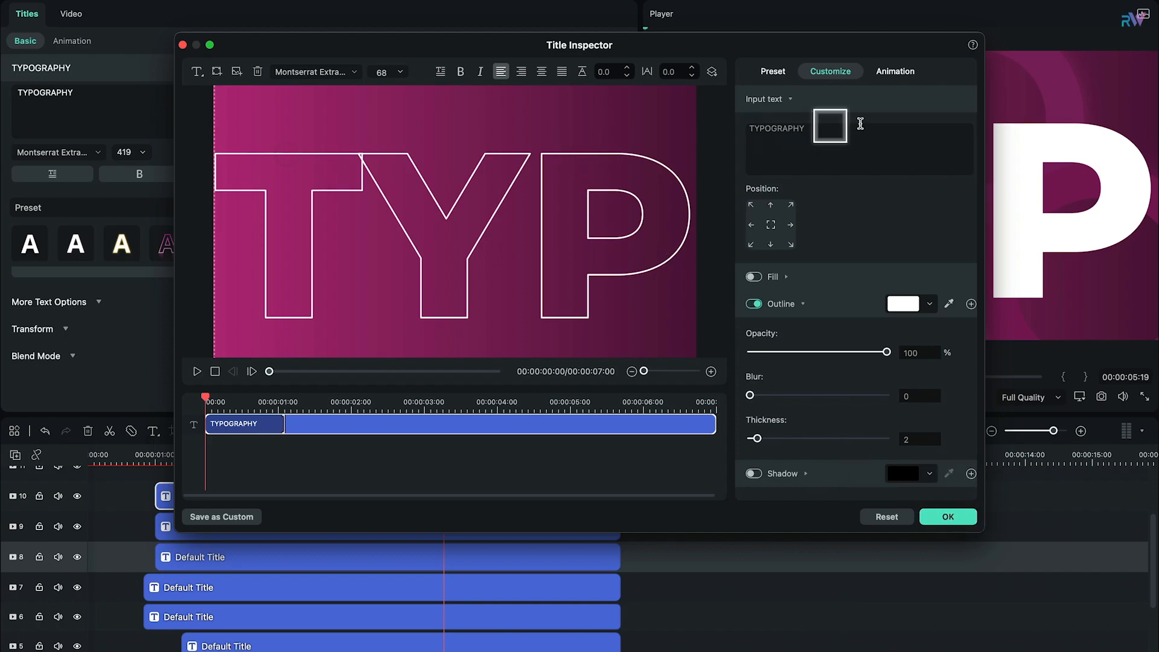
Step: Apply the Type Writer animation to TYPOGRAPHY and make its intro section end at 2 seconds
left_click(895, 73)
left_click(799, 222)
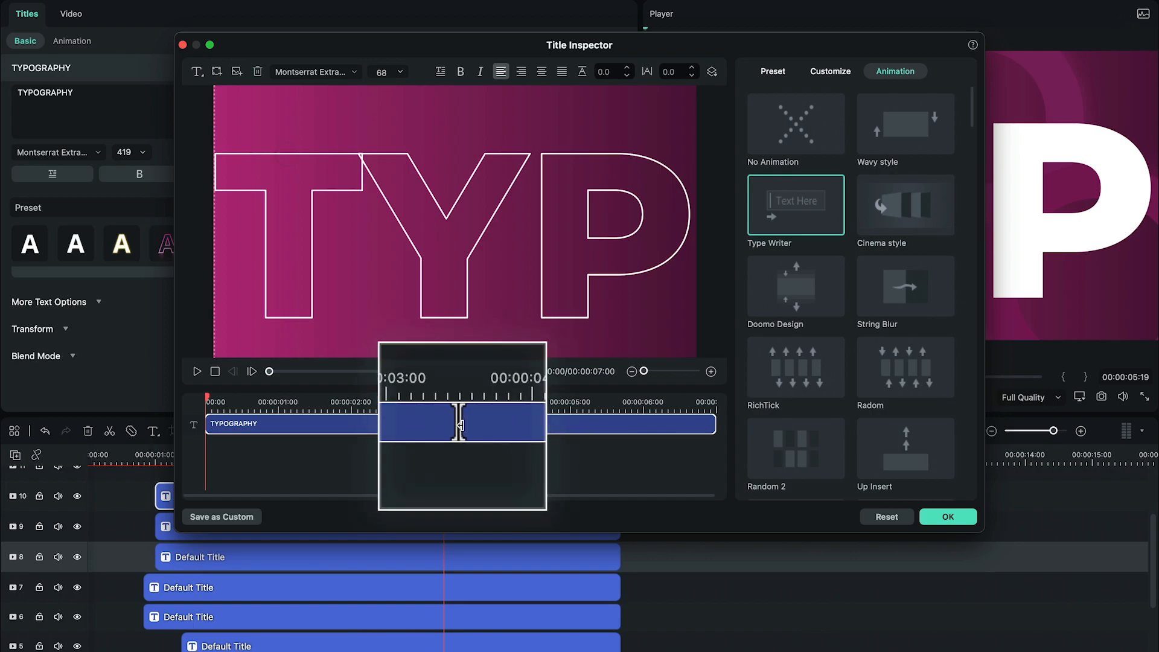
left_click_drag(554, 432, 722, 432)
left_click_drag(471, 430, 352, 420)
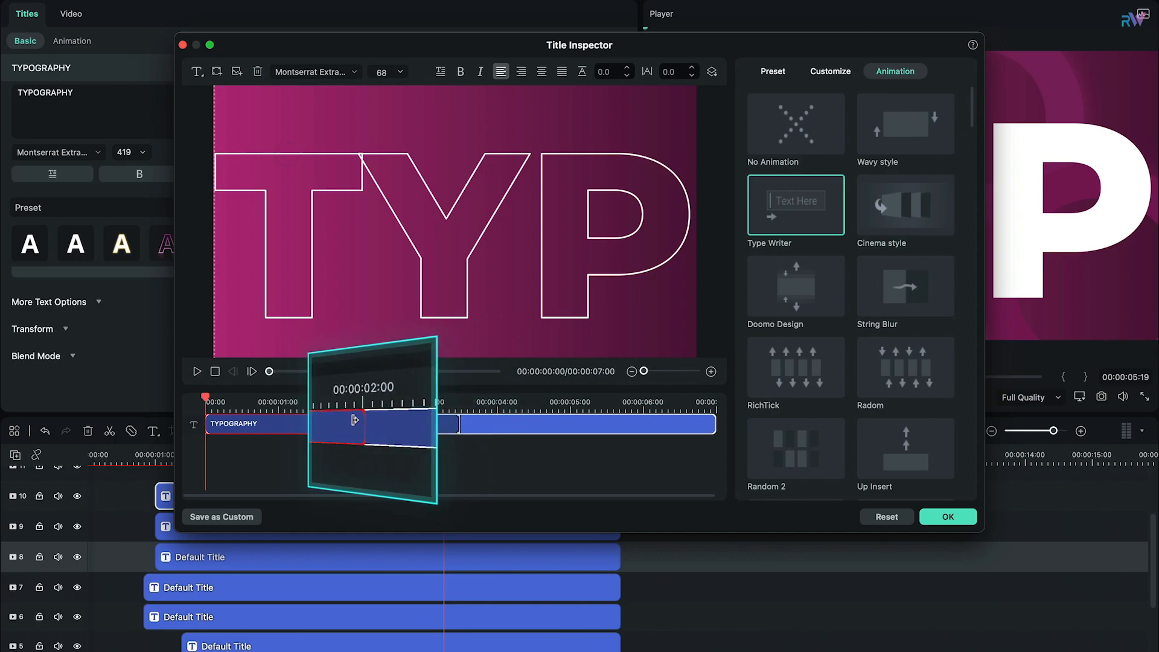
left_click_drag(270, 371, 289, 372)
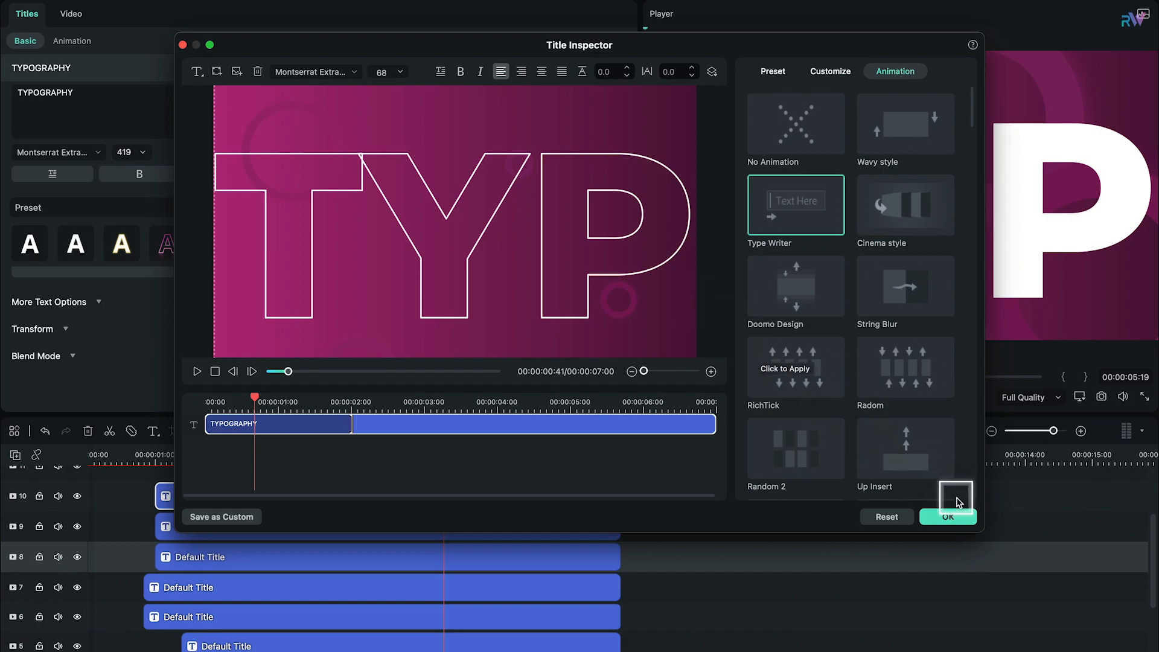
left_click(950, 518)
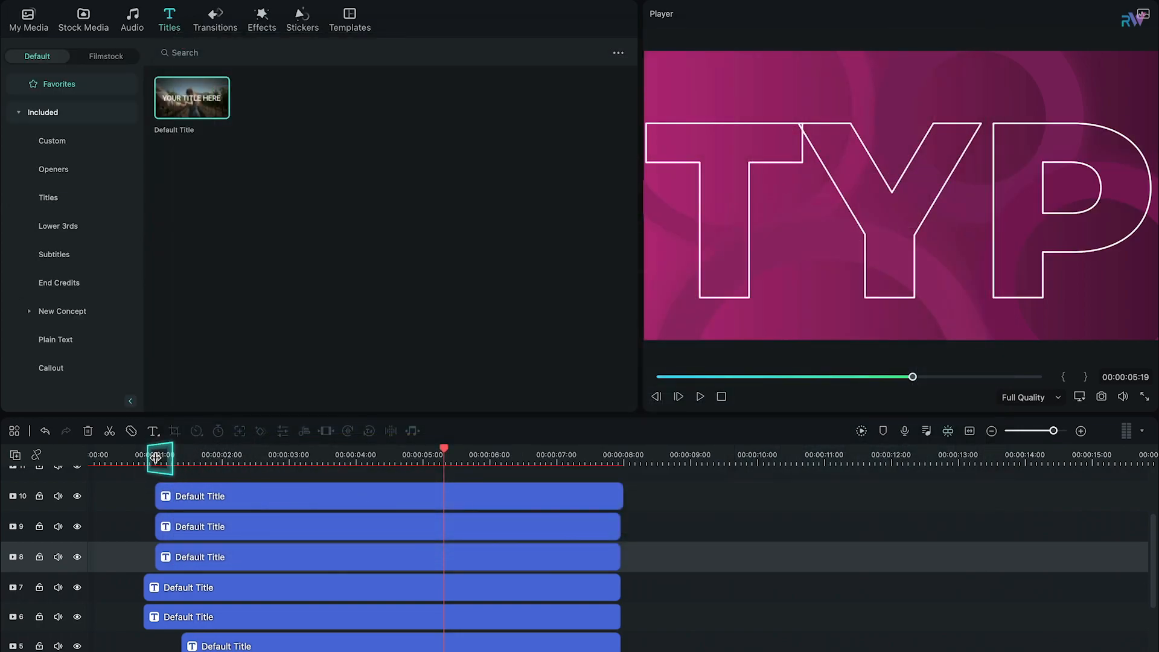
Step: Add a transform keyframe to the TYPOGRAPHY clip at 00:00:01:30
left_click(156, 458)
double_click(187, 496)
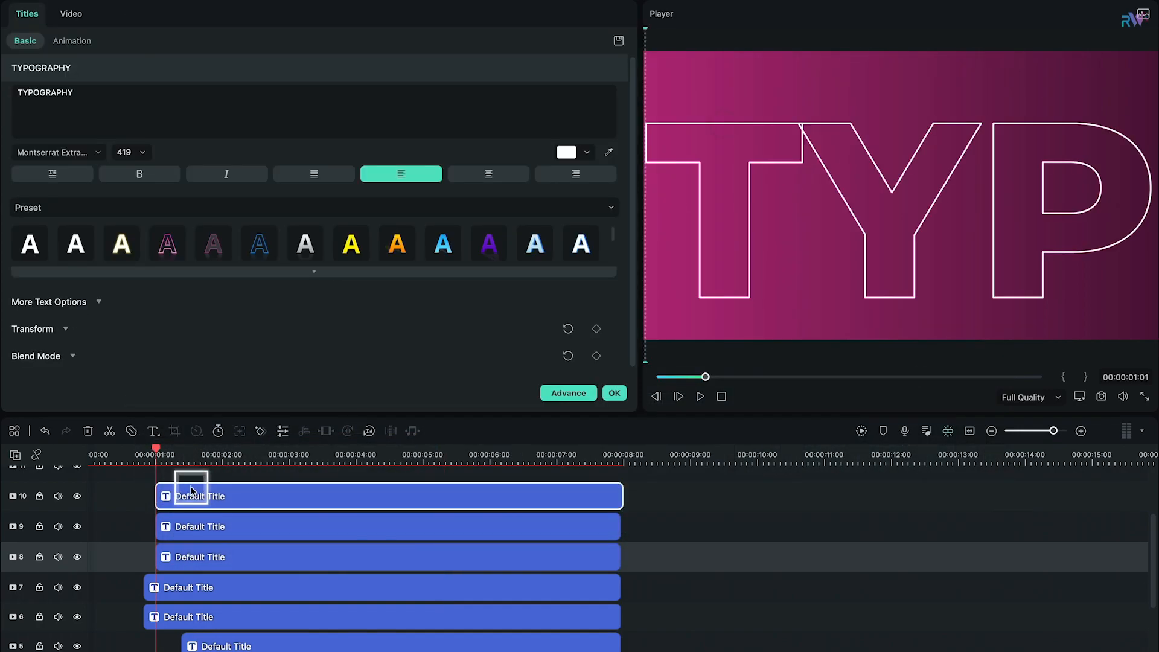
left_click_drag(160, 451, 189, 452)
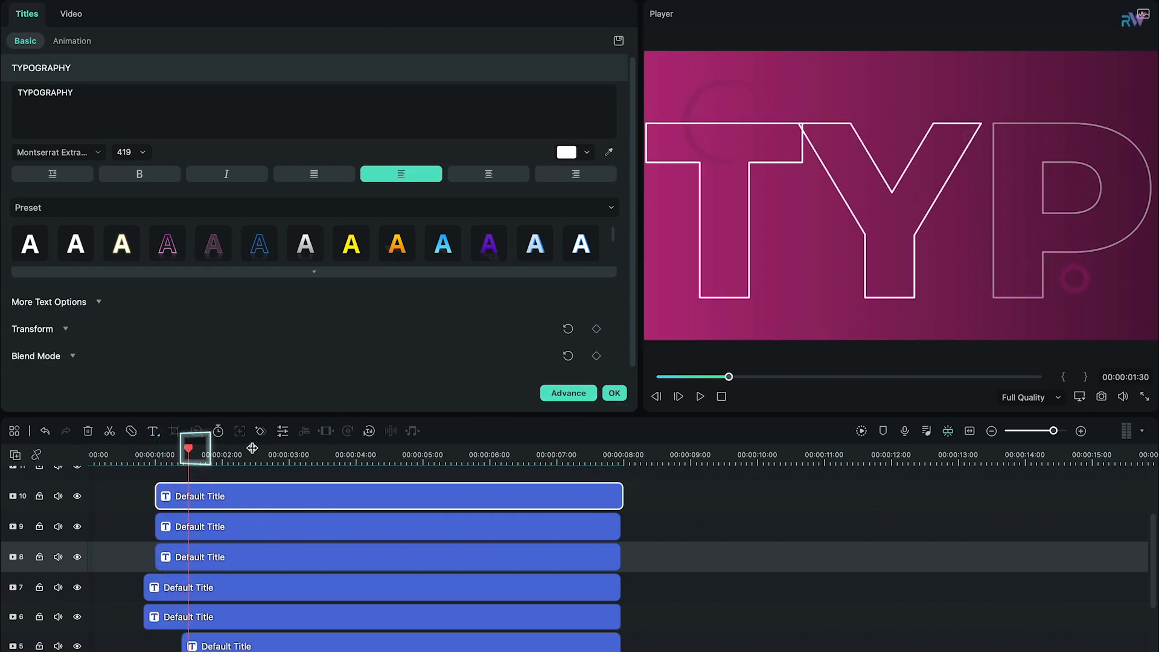
left_click(70, 15)
left_click(601, 67)
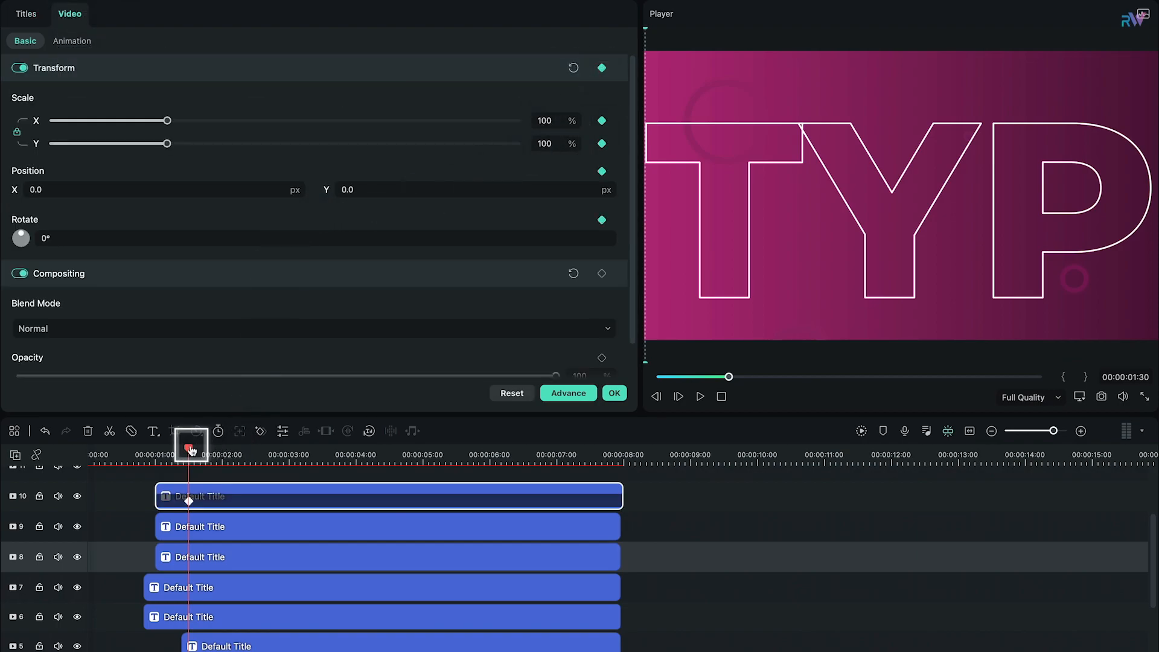
Step: Keyframe the TYPOGRAPHY clip's X position at -5032 px and place that end keyframe at 00:00:07:30
left_click_drag(190, 449, 527, 465)
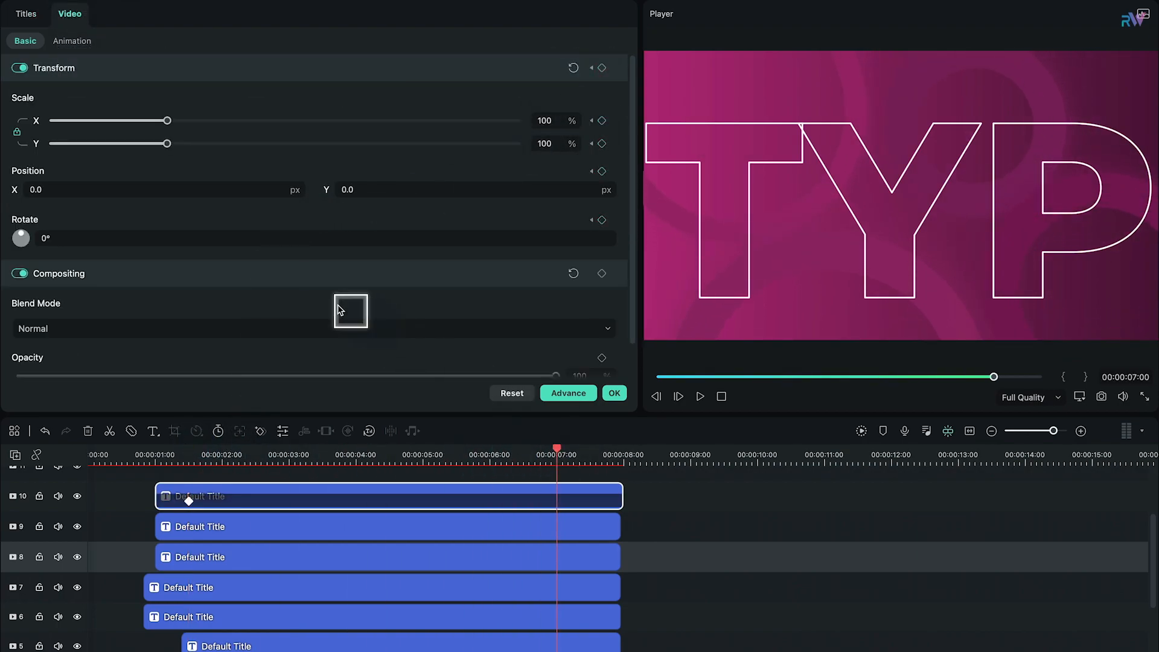
left_click_drag(222, 186, 90, 193)
left_click_drag(274, 192, 338, 192)
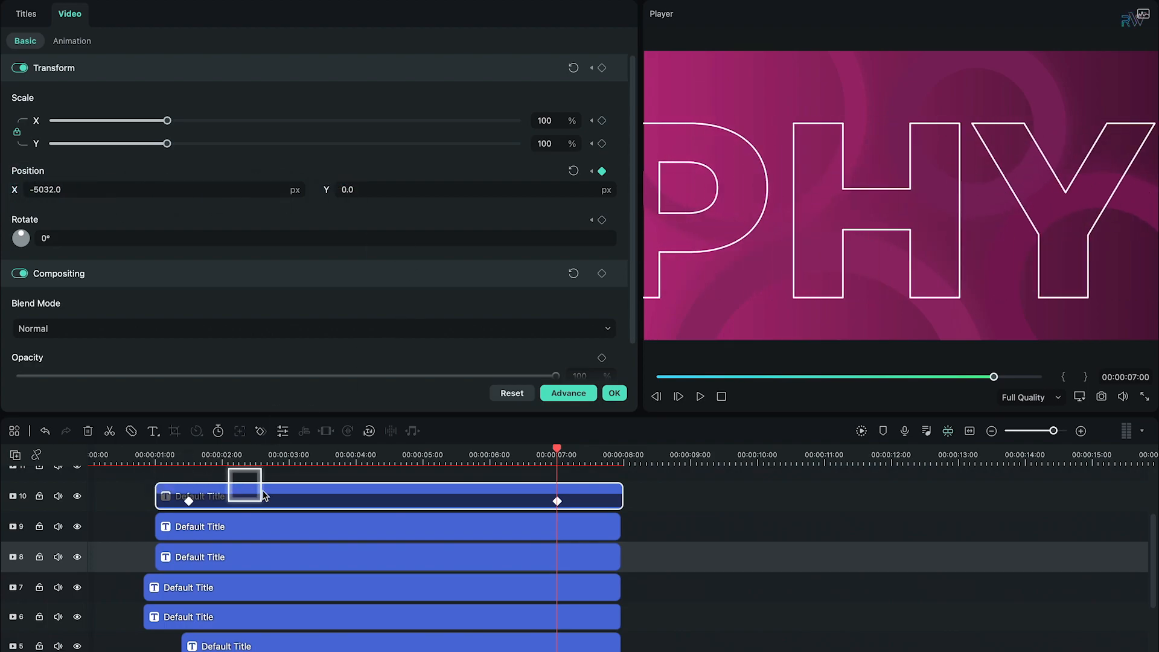
left_click_drag(562, 454, 596, 497)
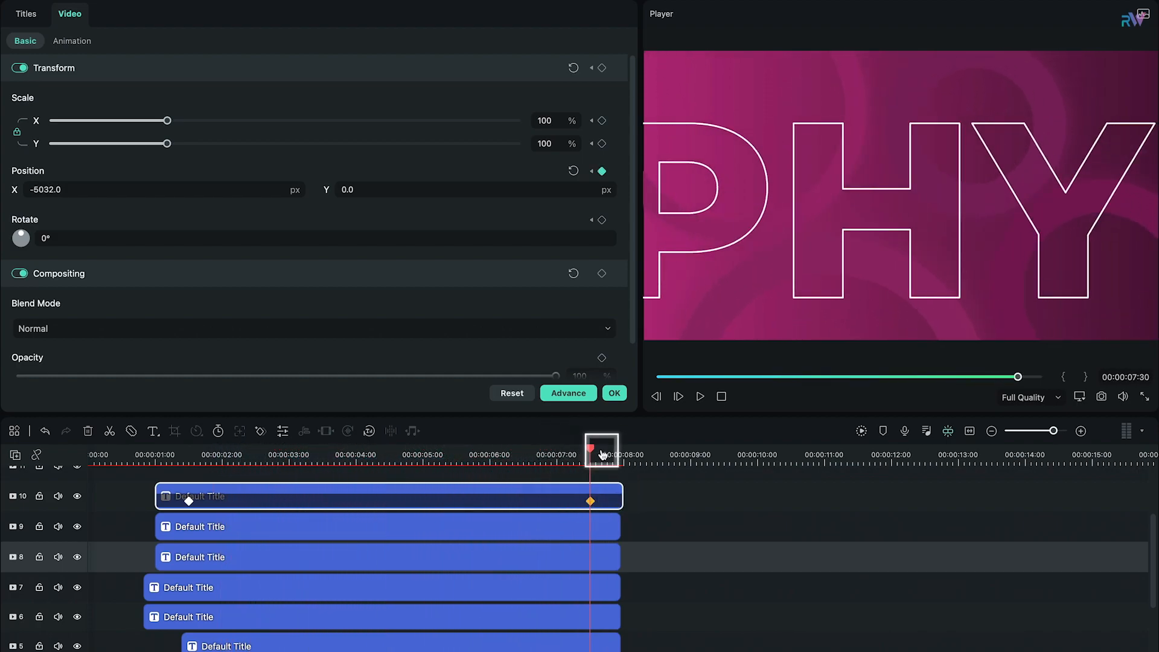
Step: Add another default title on track 11 starting at 00:00:01:30 and extend its end to 8 seconds
left_click_drag(587, 453, 189, 477)
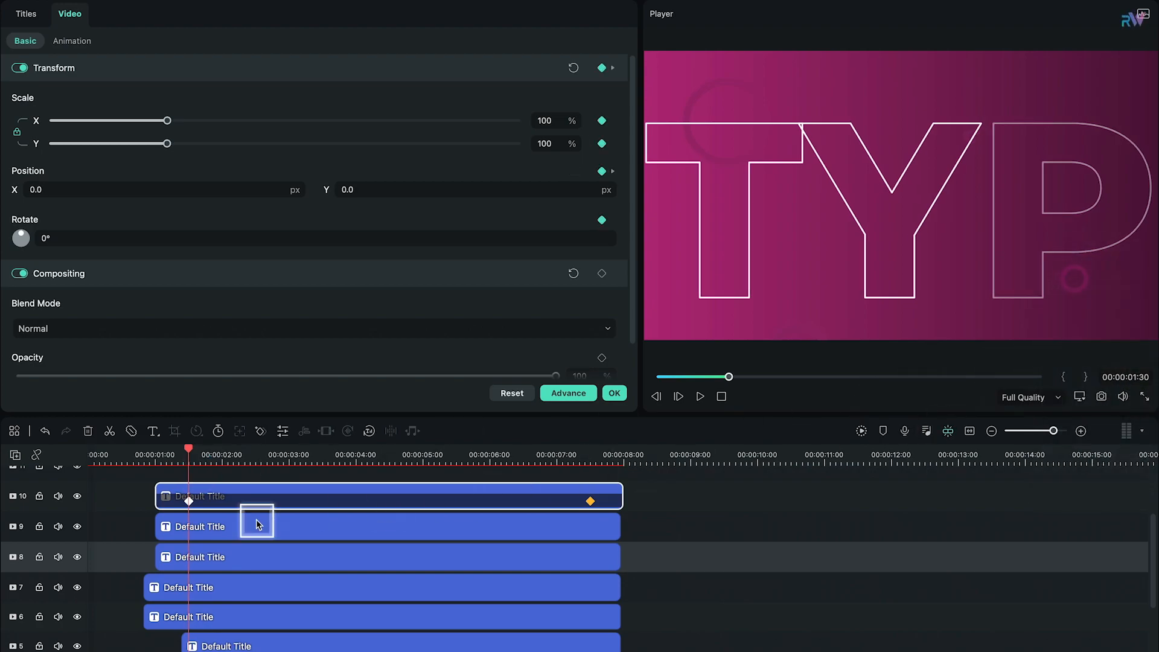
scroll(256, 519, "up", 1)
left_click(614, 393)
left_click_drag(192, 98, 191, 494)
left_click_drag(520, 494, 623, 494)
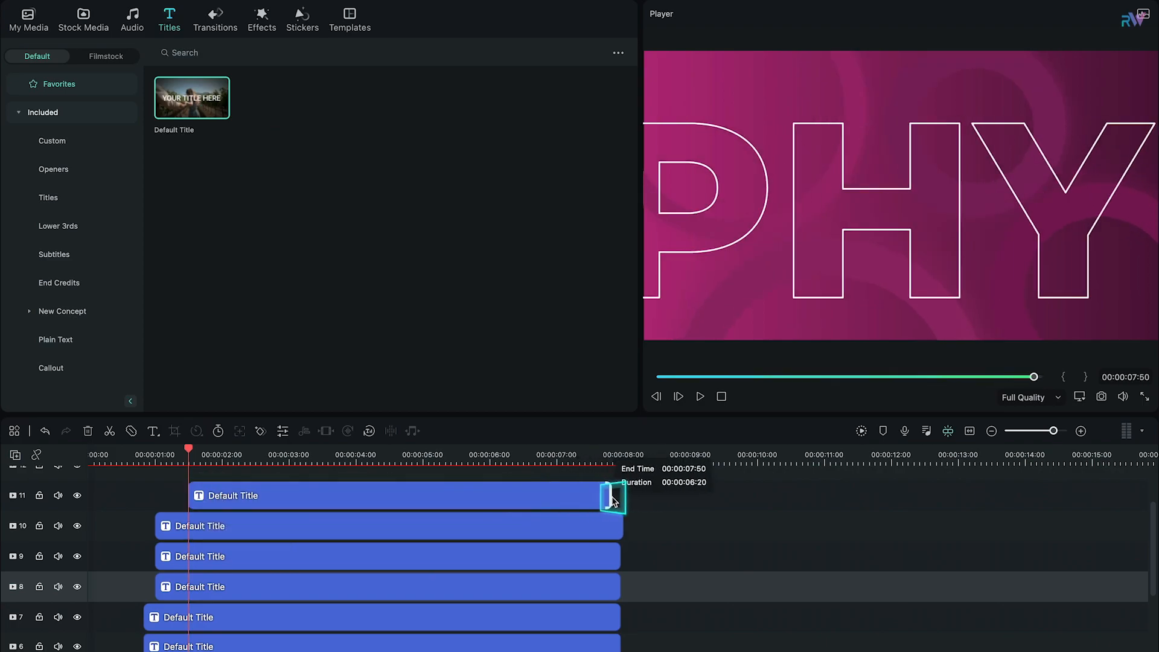
Step: Change the track 11 title's text to FILMORA and set it to Montserrat's extra-bold weight at size 120
double_click(360, 491)
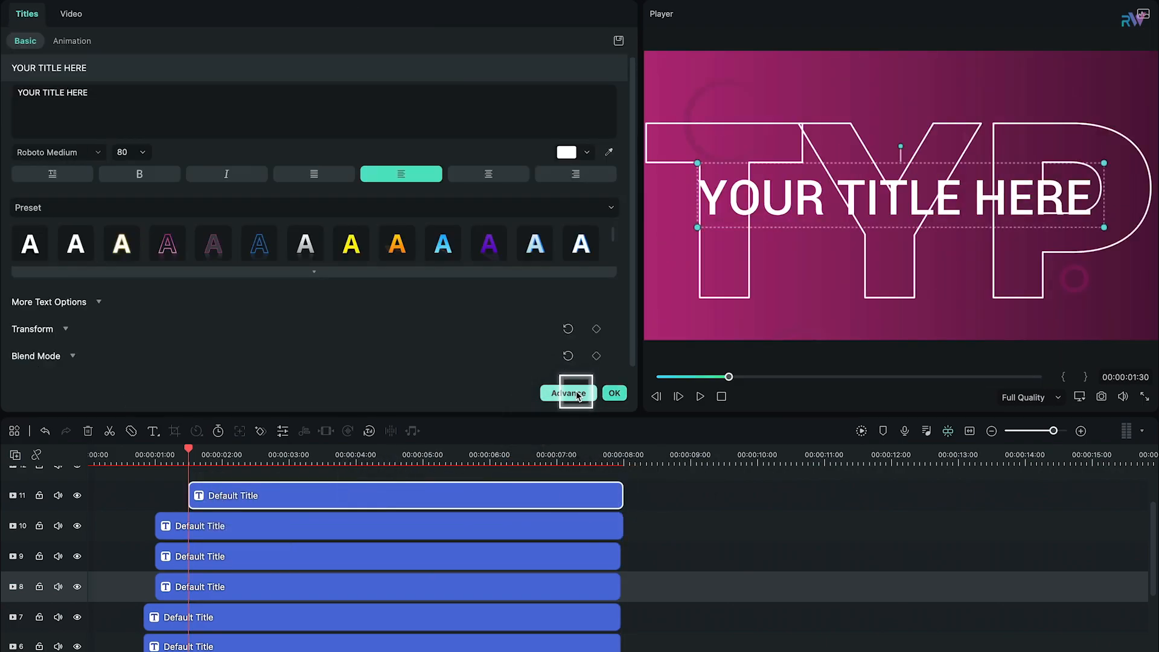
double_click(812, 200)
type("FILMORA")
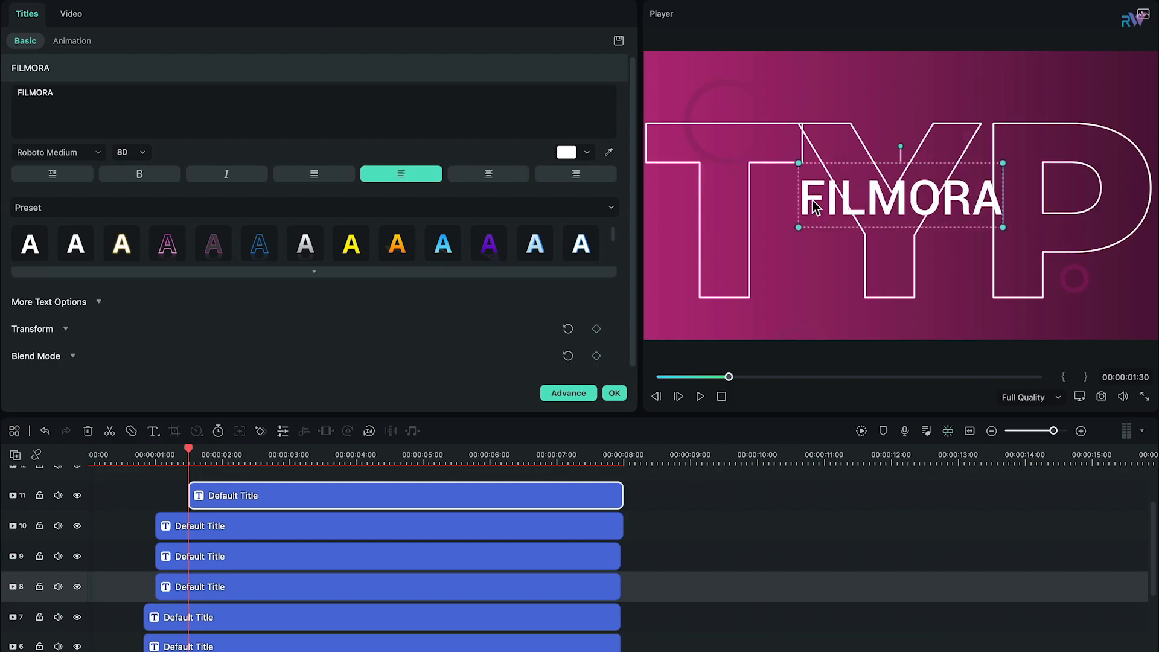
left_click(142, 154)
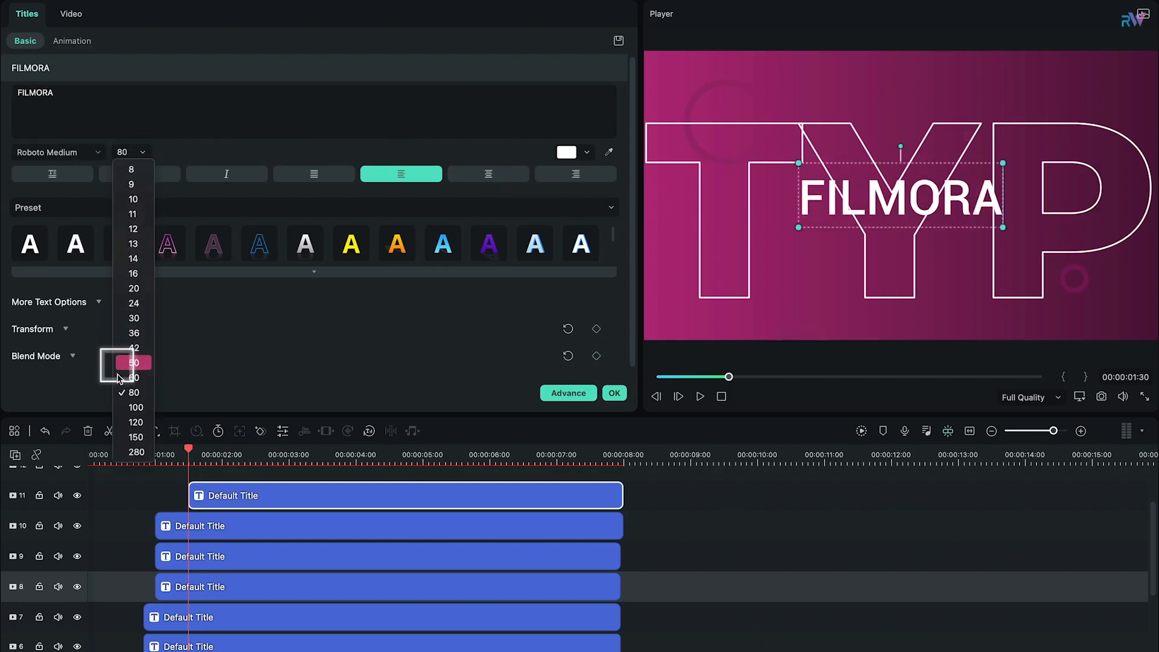
left_click(134, 408)
left_click(99, 154)
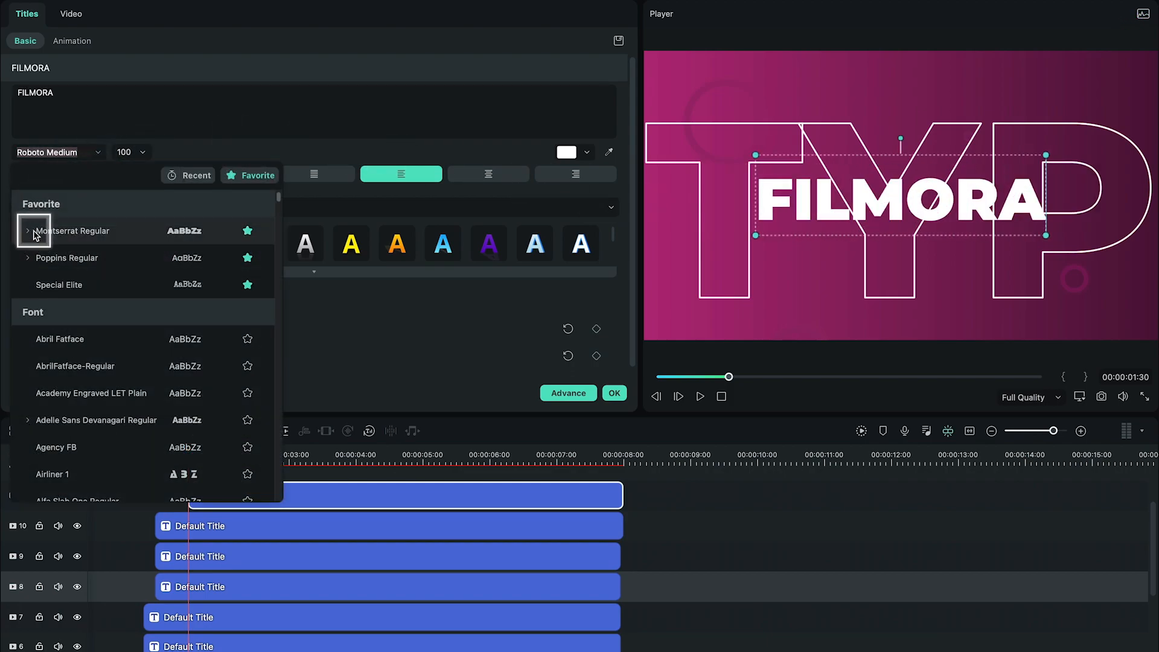
left_click(134, 365)
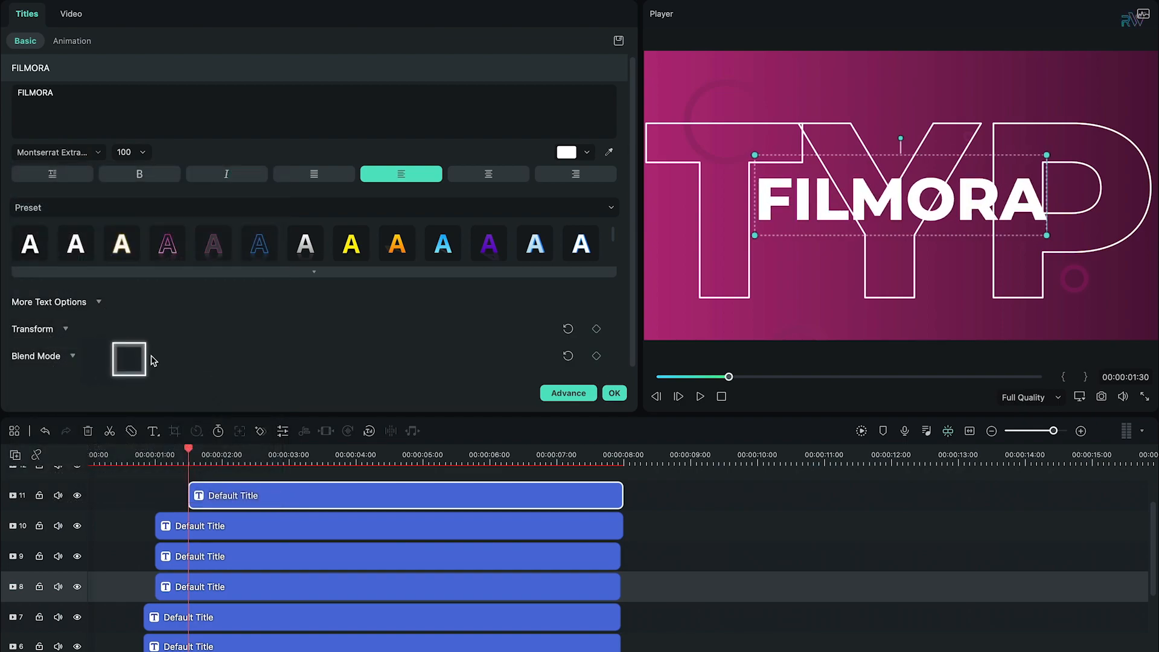
left_click(139, 152)
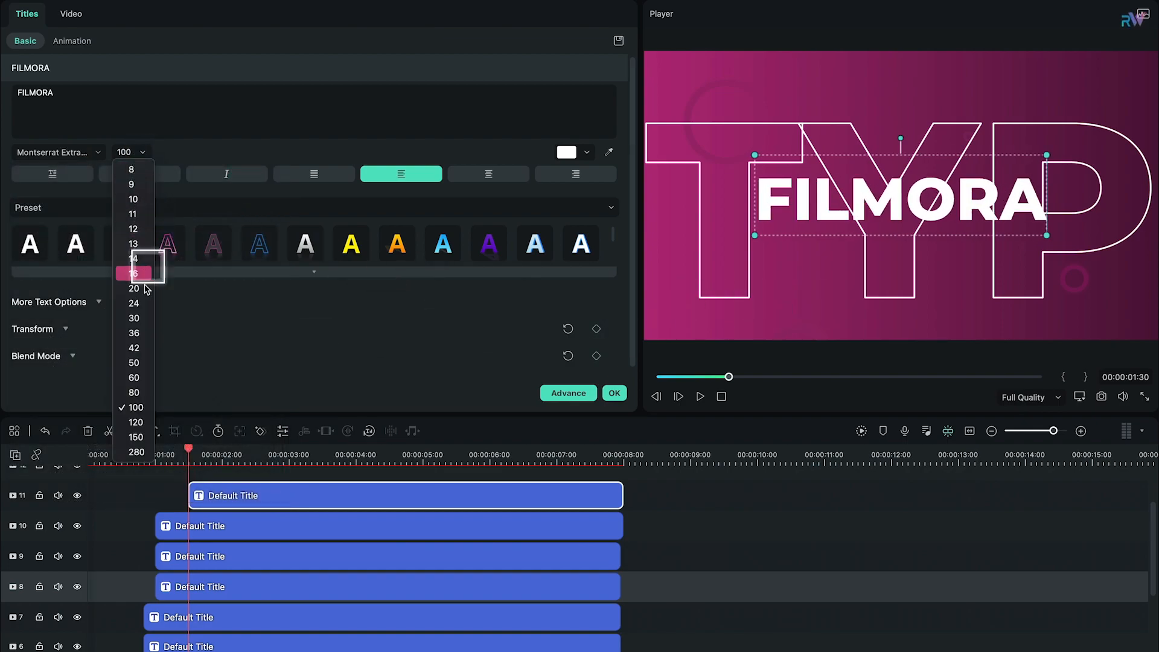
left_click(134, 422)
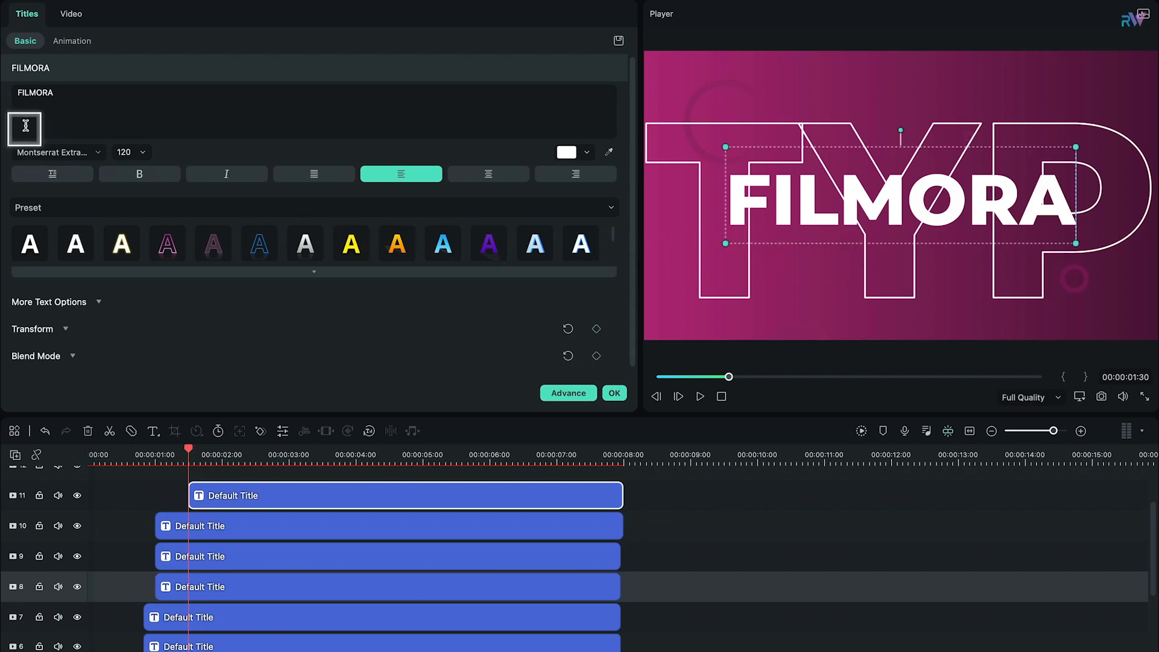
Step: Apply the Random 2 animation to FILMORA, shorten its intro section to 1 second and preview it
left_click(67, 43)
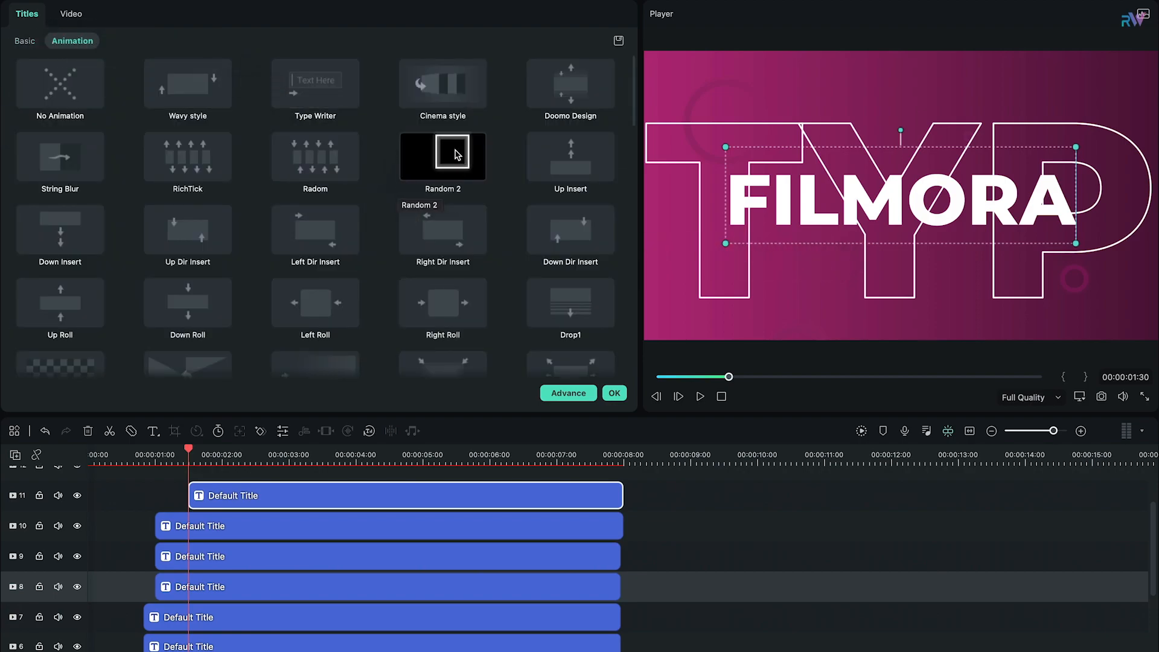
left_click(455, 156)
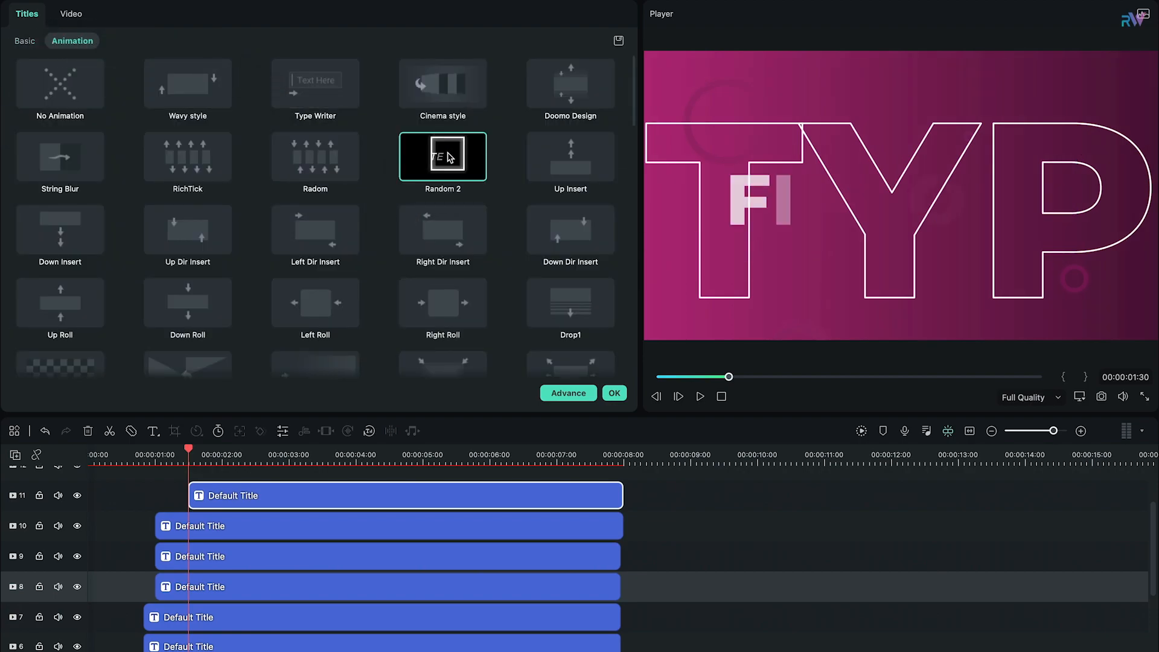
left_click(569, 393)
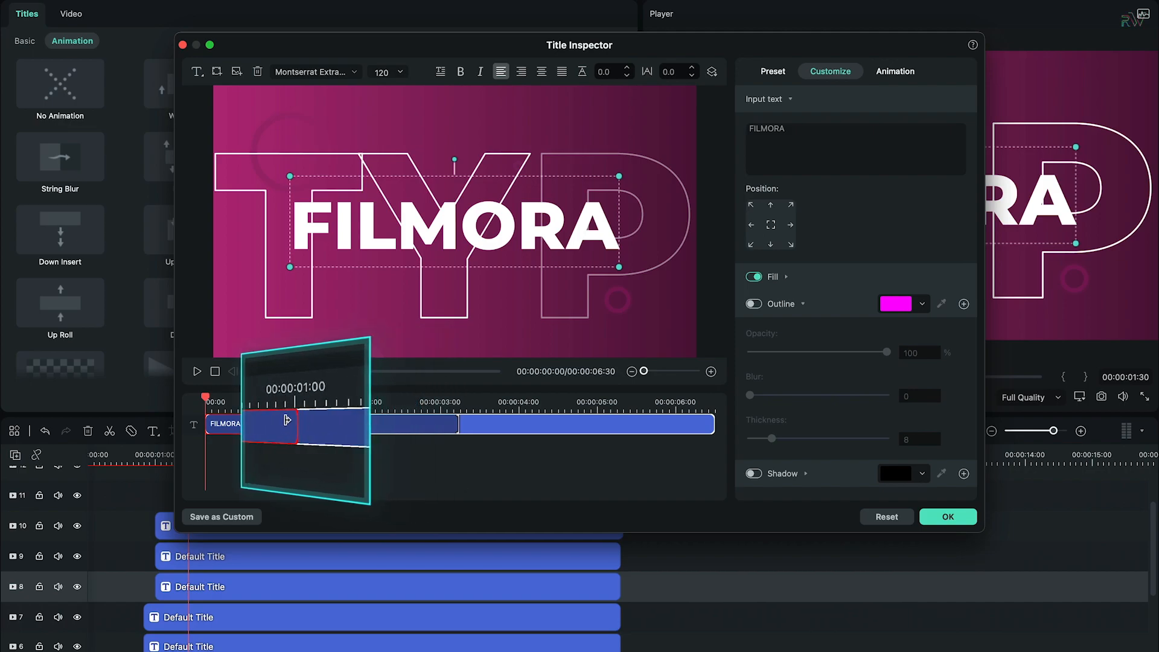
left_click_drag(355, 419, 285, 419)
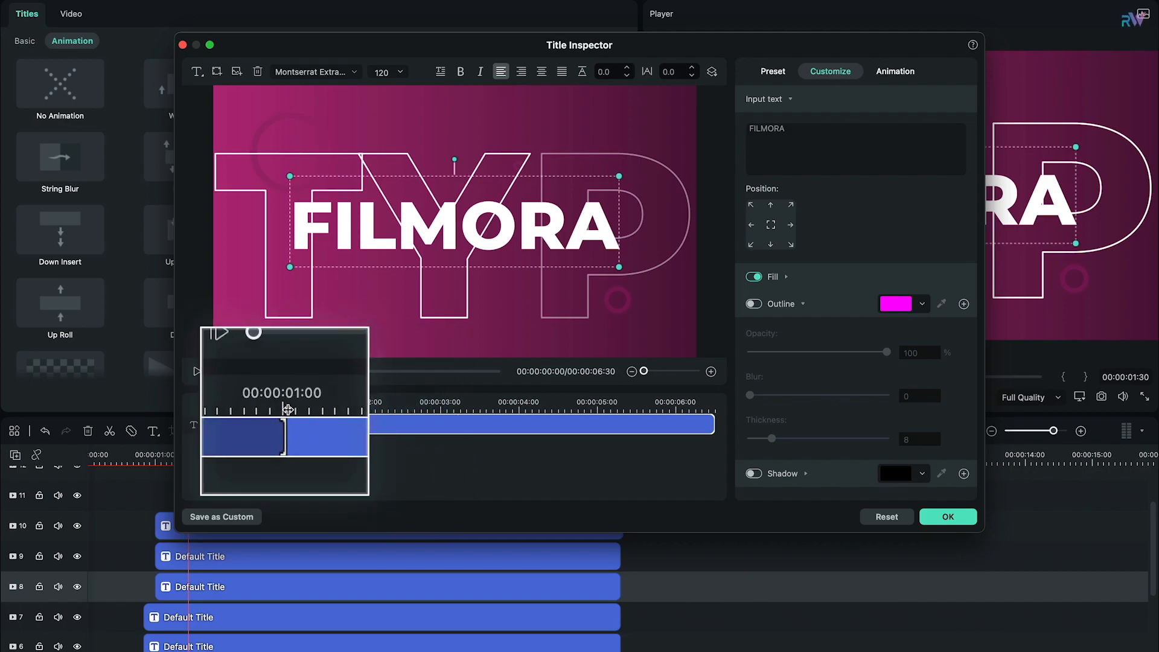
left_click(198, 371)
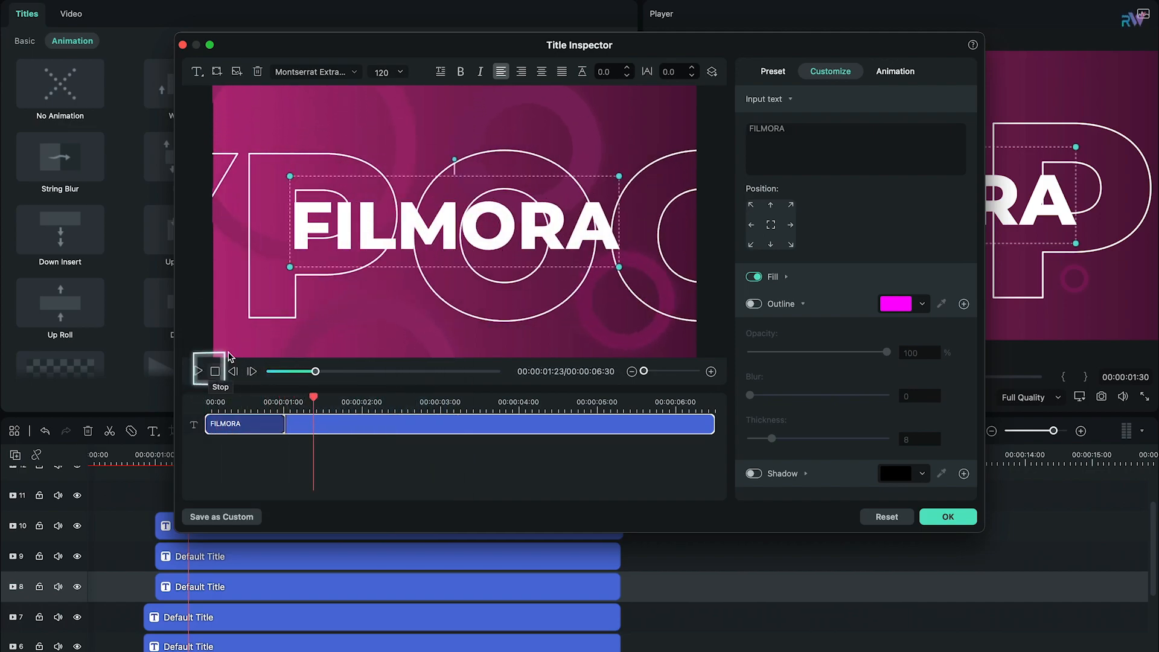
left_click(940, 515)
Step: Apply the Push transition to the start of the track 1 background clip with a duration of 00:00:01:00
left_click_drag(729, 380, 665, 384)
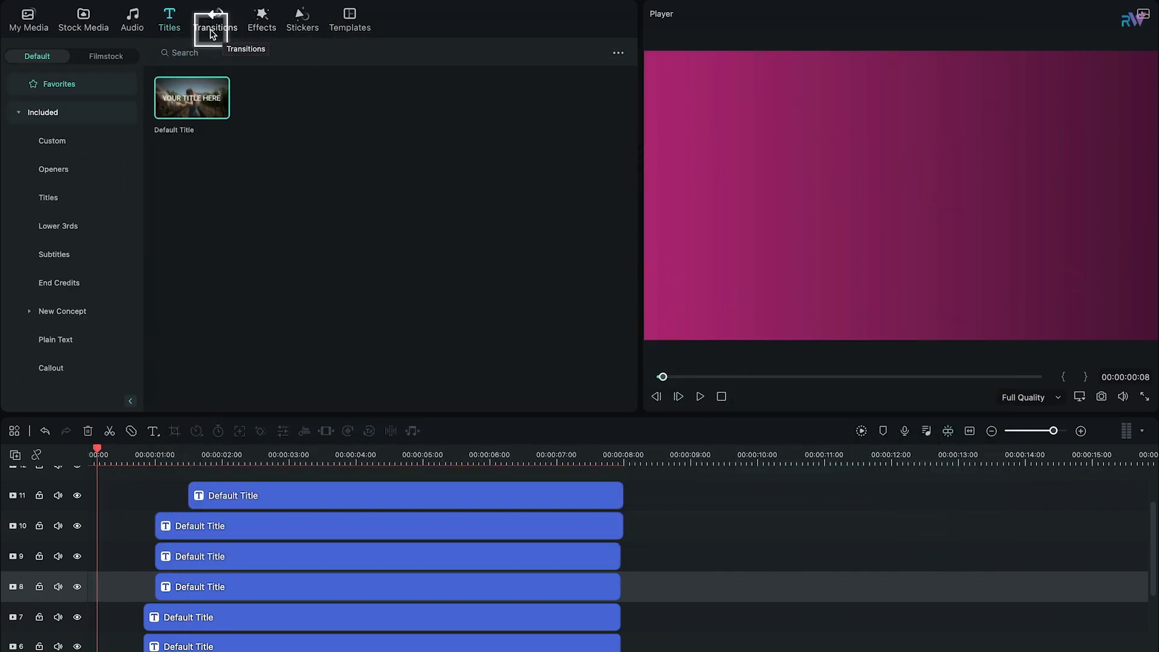
left_click(213, 30)
left_click(198, 53)
type("push")
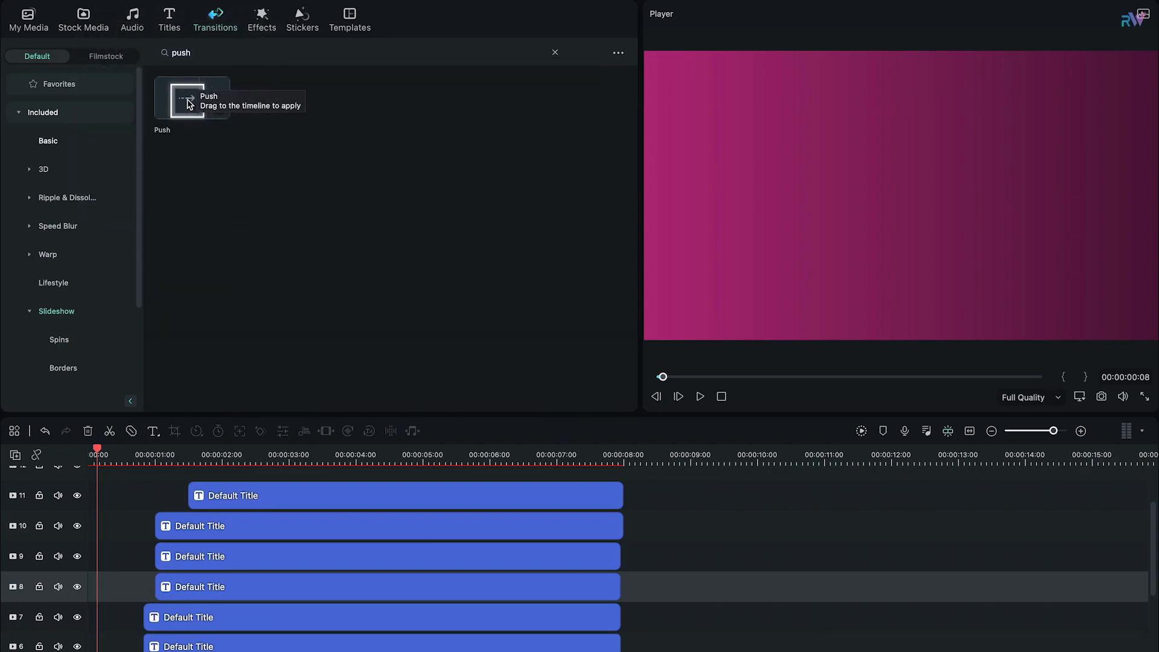
left_click_drag(183, 99, 101, 574)
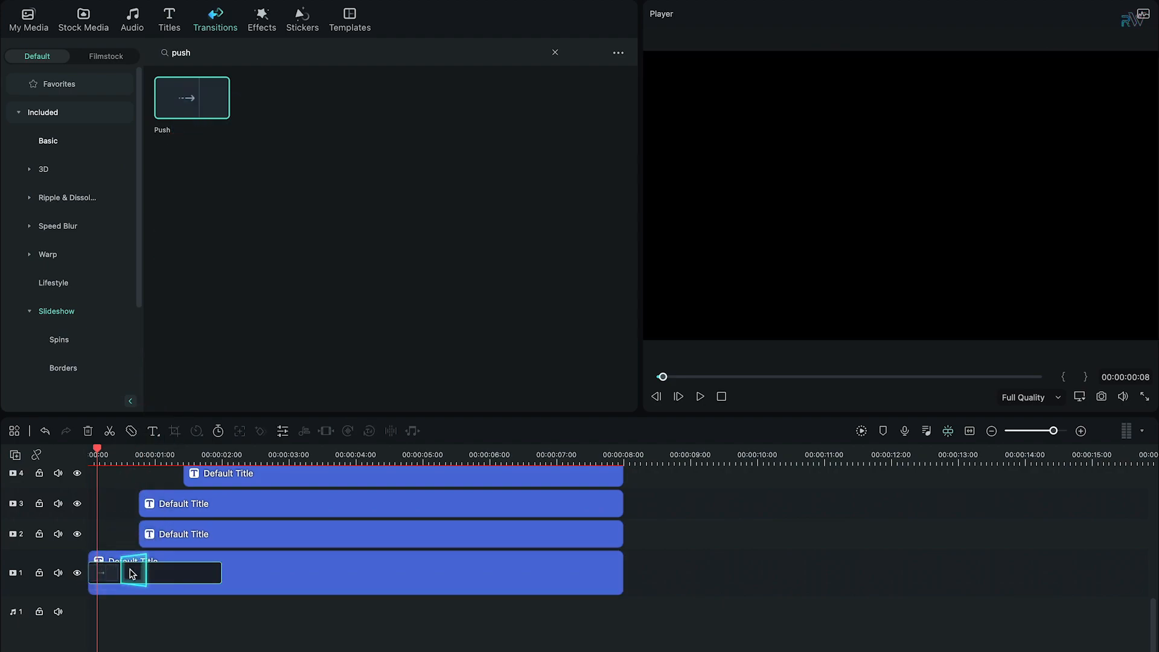
double_click(130, 573)
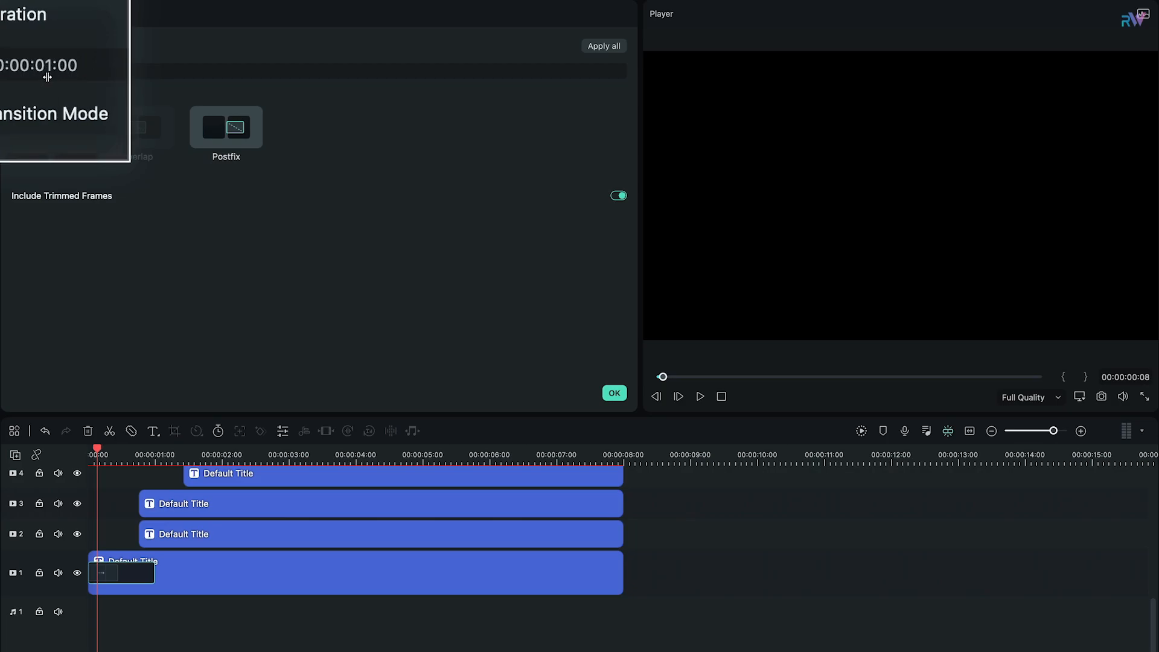
left_click(622, 395)
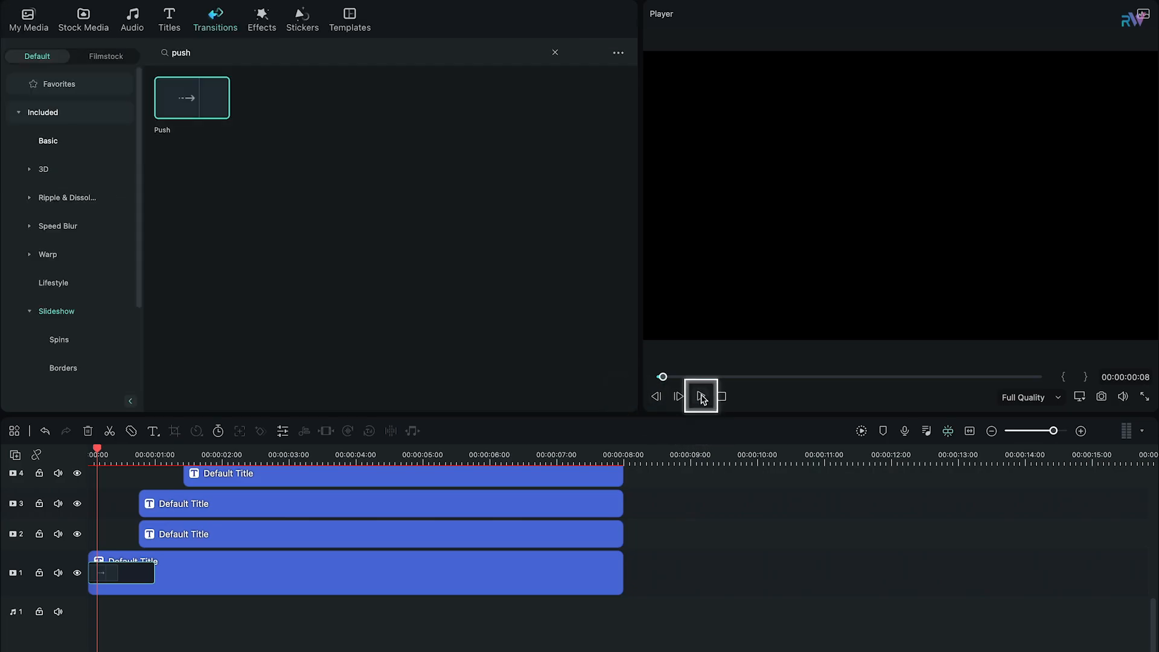